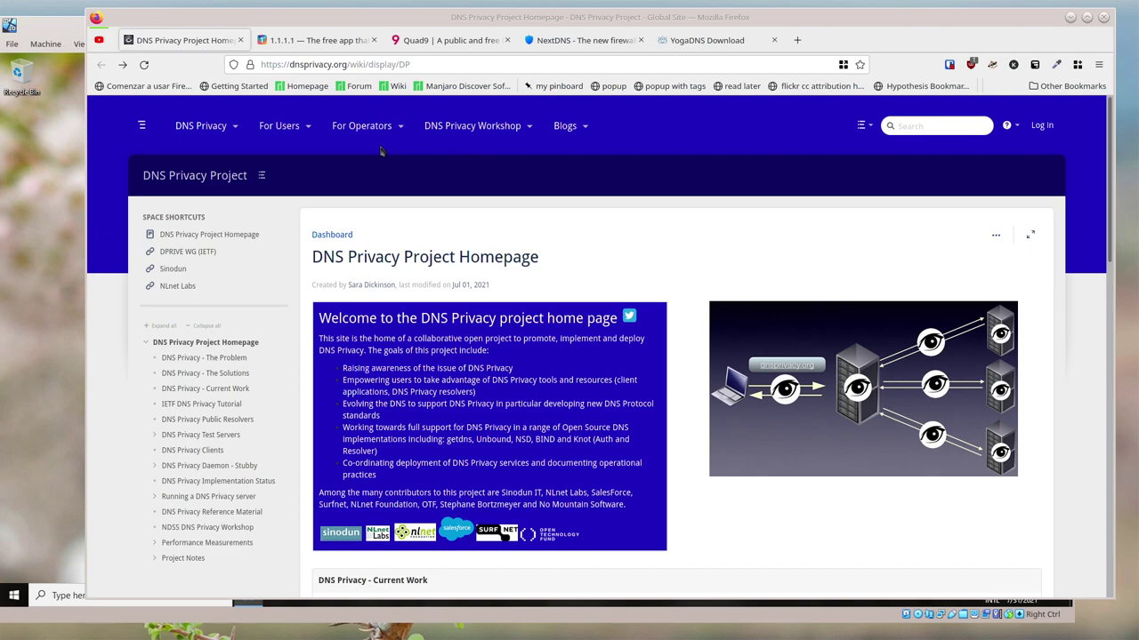
{"action": "left_click", "coordinate": [276, 65]}
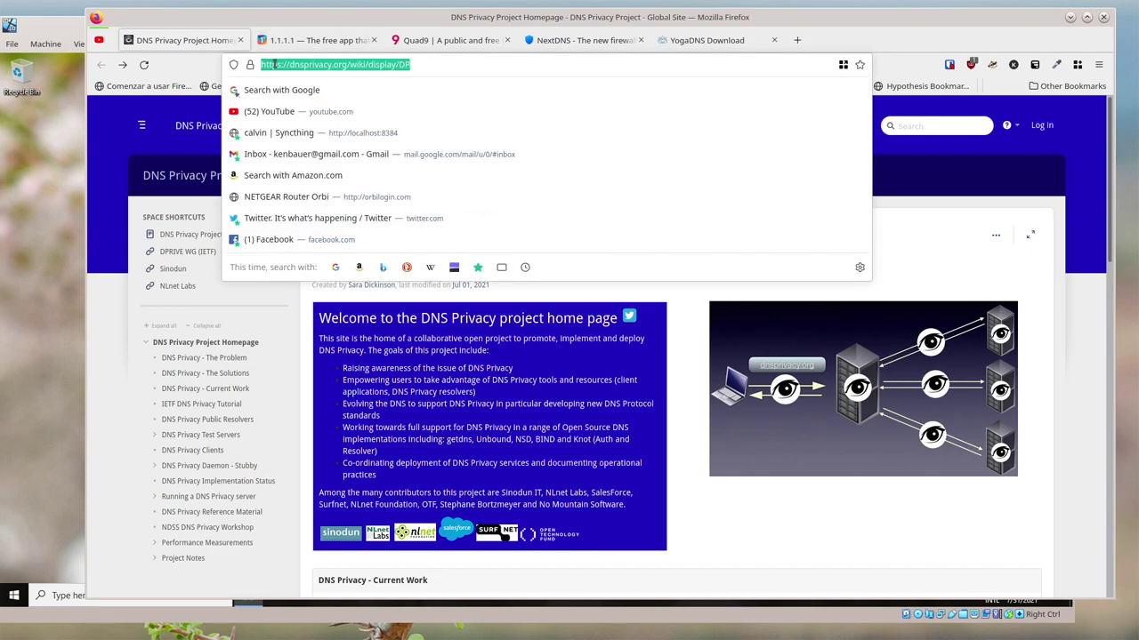
{"action": "left_click", "coordinate": [738, 524]}
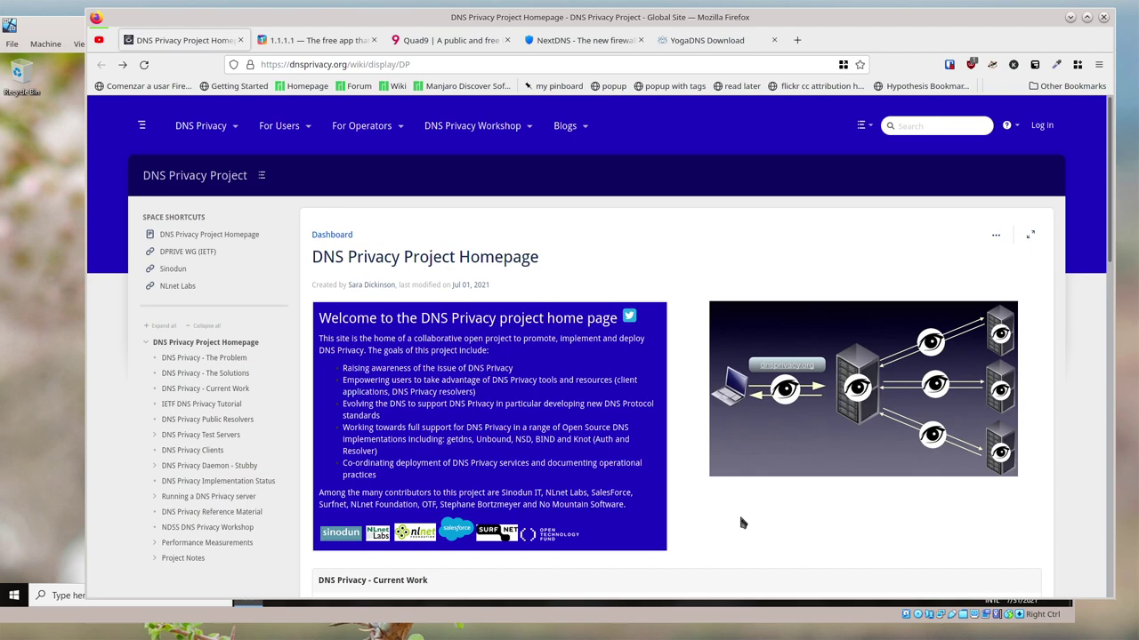
{"action": "left_click", "coordinate": [512, 19]}
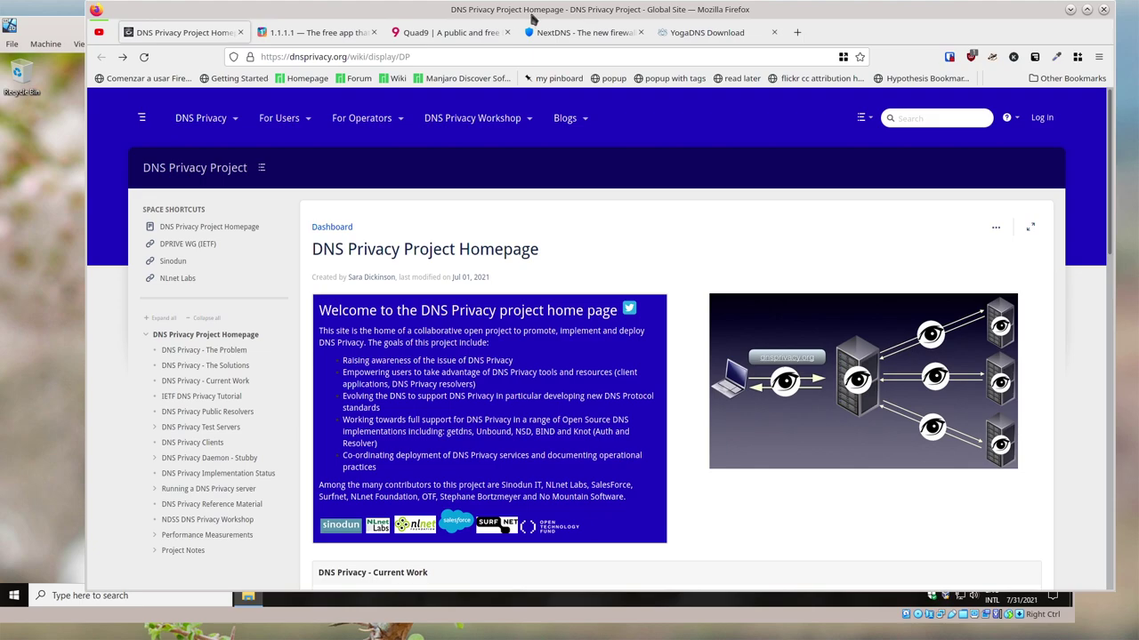
{"action": "left_click_drag", "start_coordinate": [544, 20], "coordinate": [552, 19]}
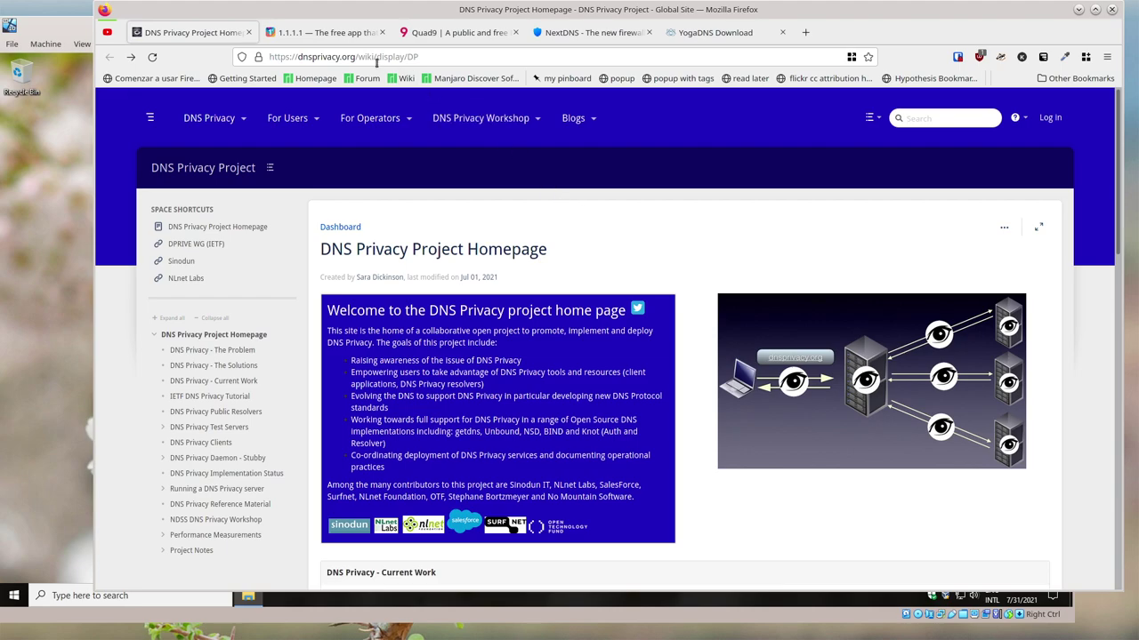
Look at the Cloudflare 1.1.1.1 and Quad9 homepages in the already open browser pages.
{"action": "left_click", "coordinate": [338, 36]}
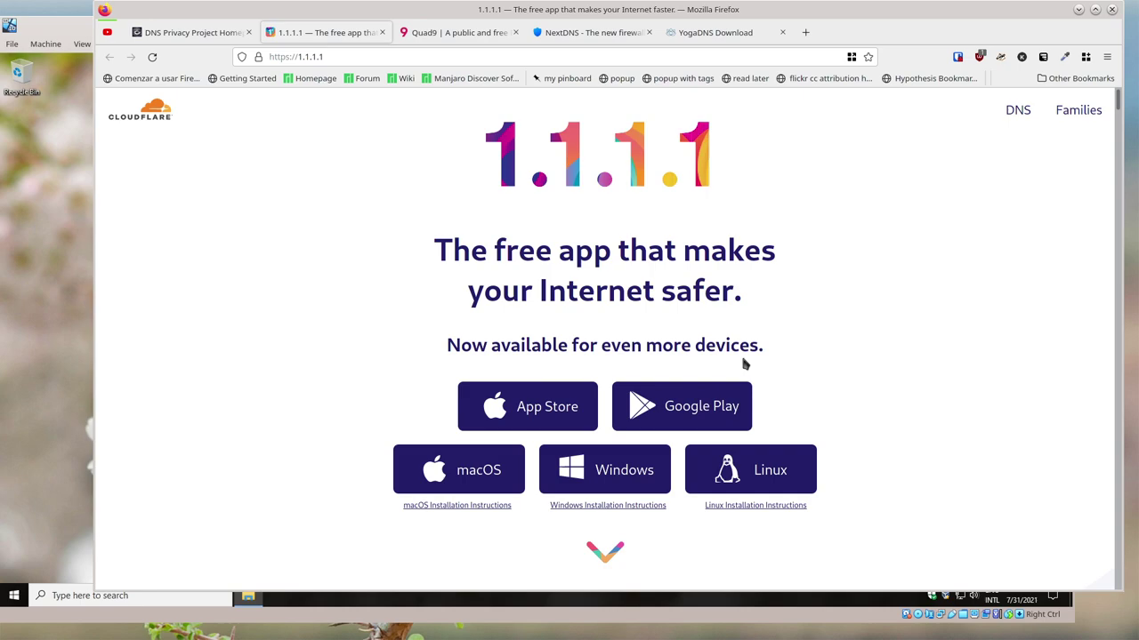
{"action": "left_click", "coordinate": [456, 32]}
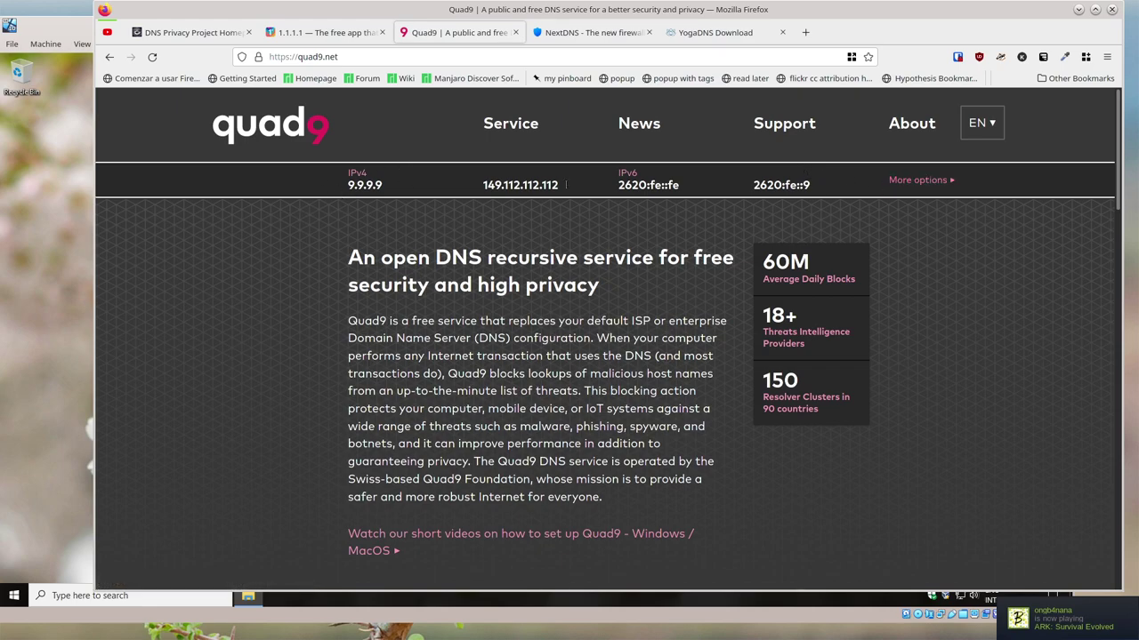
Examine the NextDNS homepage's sections on security, privacy, parental control, analytics, setup, extra features and the server map, and return to its start.
{"action": "left_click", "coordinate": [587, 32]}
{"action": "scroll", "coordinate": [742, 321], "scroll_direction": "down", "scroll_amount": 5}
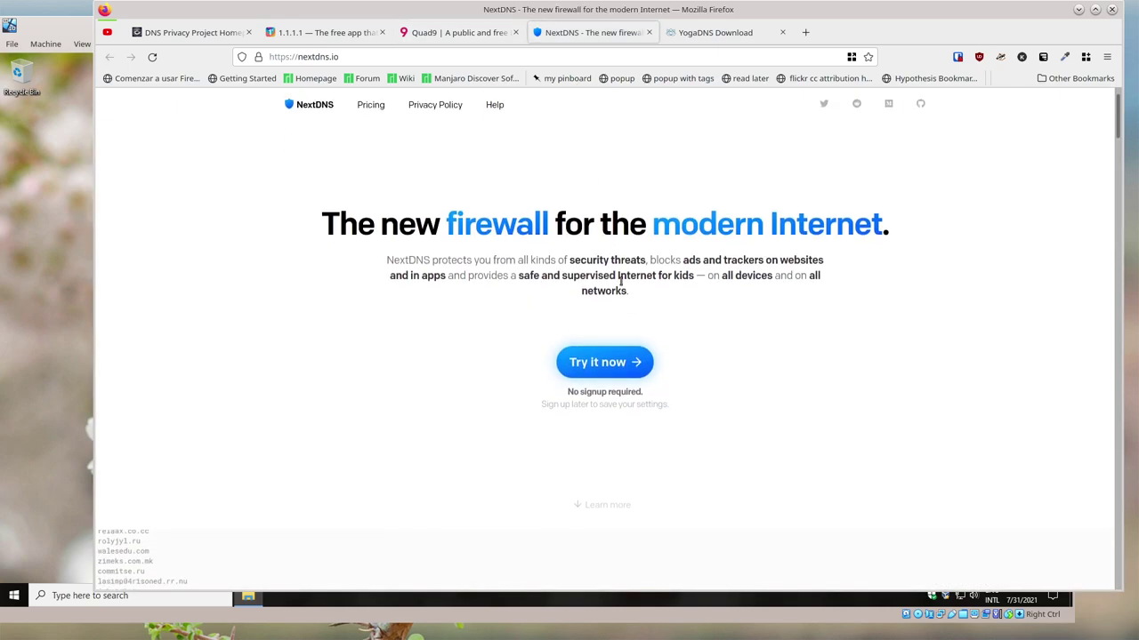
{"action": "scroll", "coordinate": [747, 334], "scroll_direction": "down", "scroll_amount": 5}
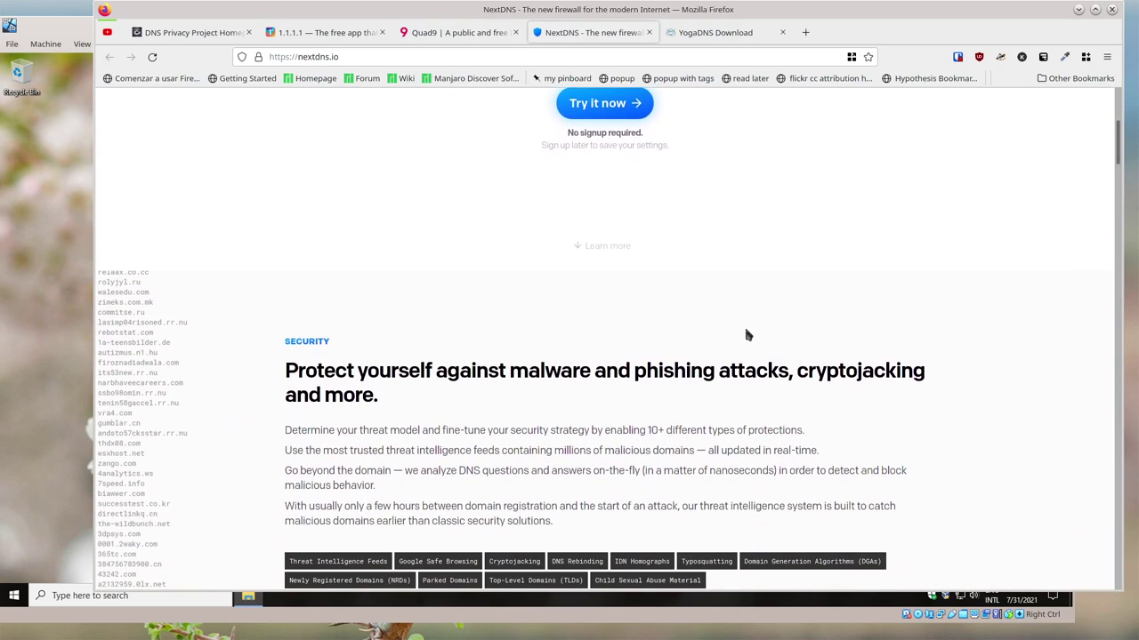
{"action": "scroll", "coordinate": [747, 335], "scroll_direction": "down", "scroll_amount": 5}
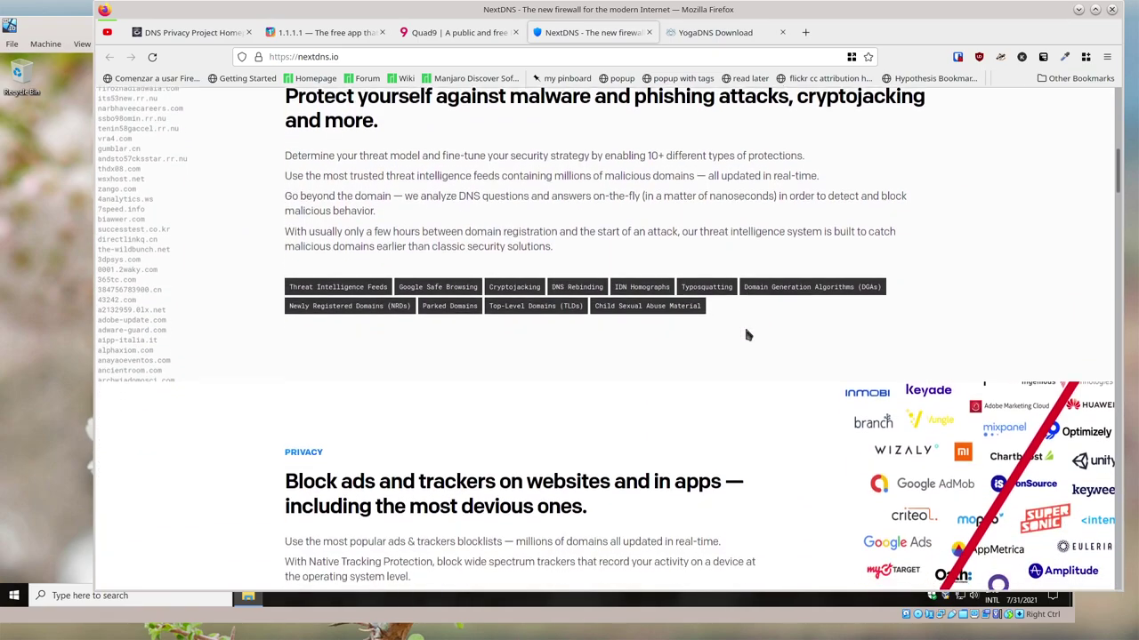
{"action": "scroll", "coordinate": [747, 334], "scroll_direction": "down", "scroll_amount": 6}
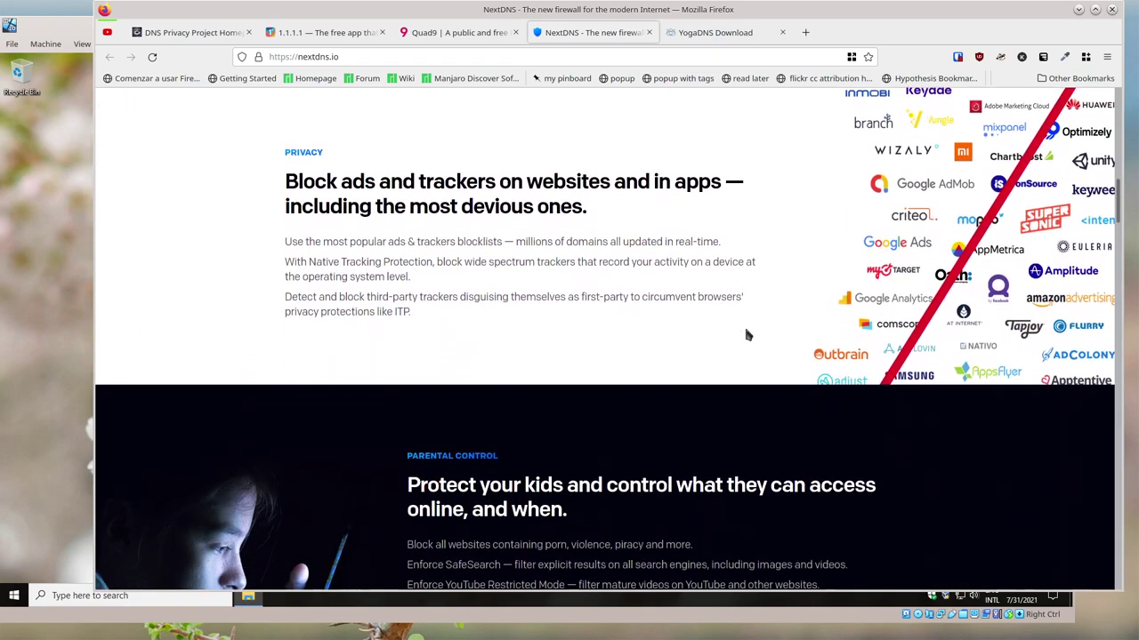
{"action": "scroll", "coordinate": [736, 327], "scroll_direction": "down", "scroll_amount": 8}
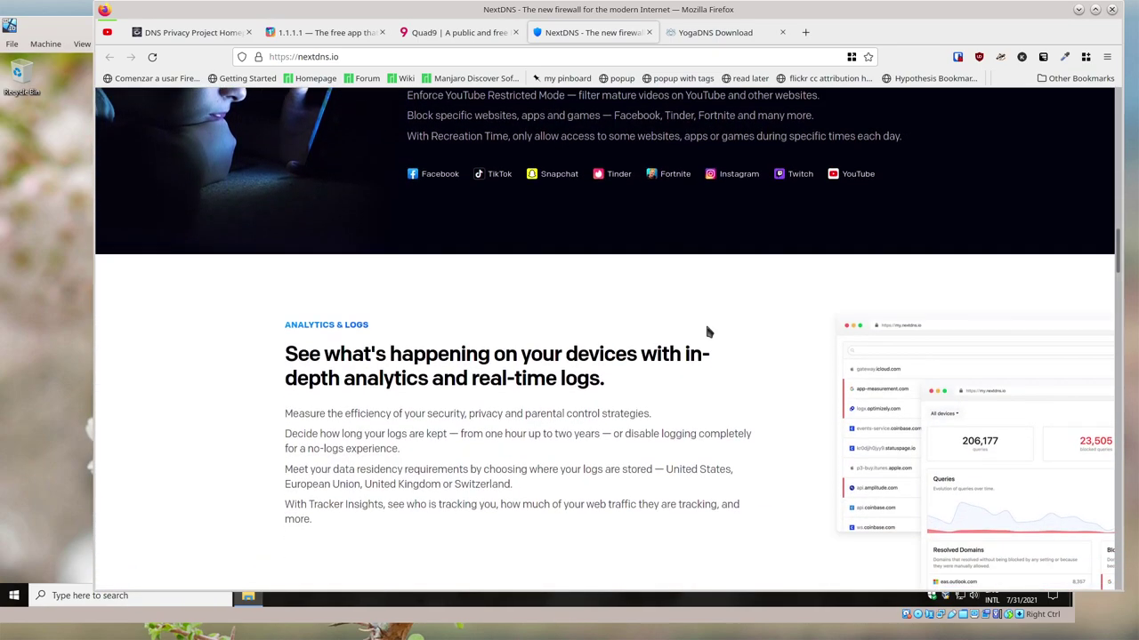
{"action": "scroll", "coordinate": [638, 315], "scroll_direction": "down", "scroll_amount": 7}
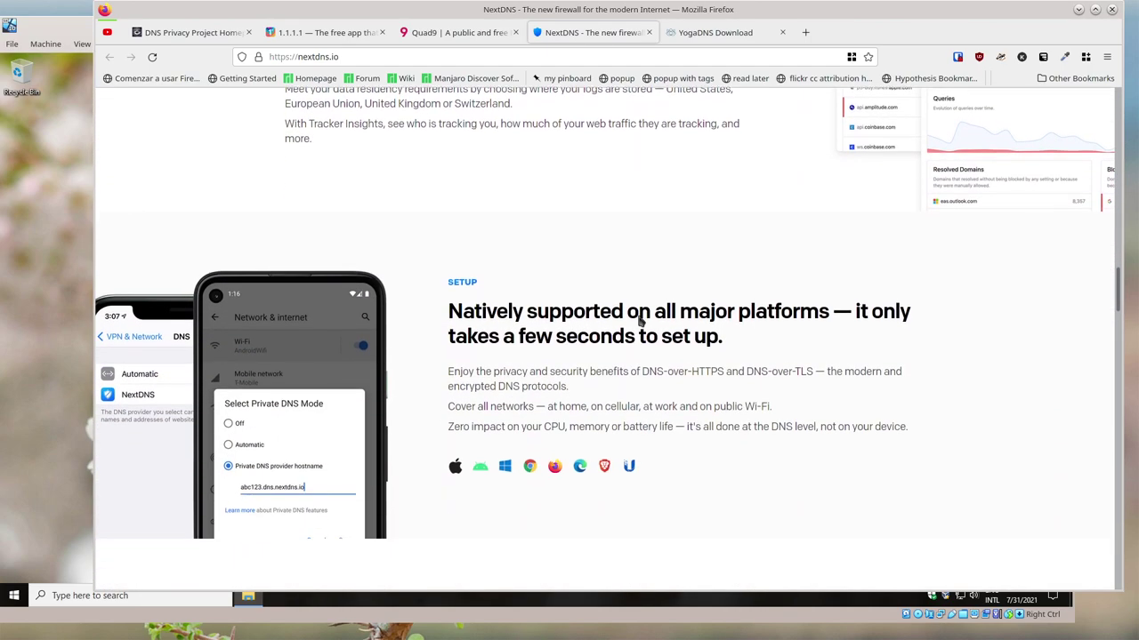
{"action": "scroll", "coordinate": [637, 315], "scroll_direction": "down", "scroll_amount": 8}
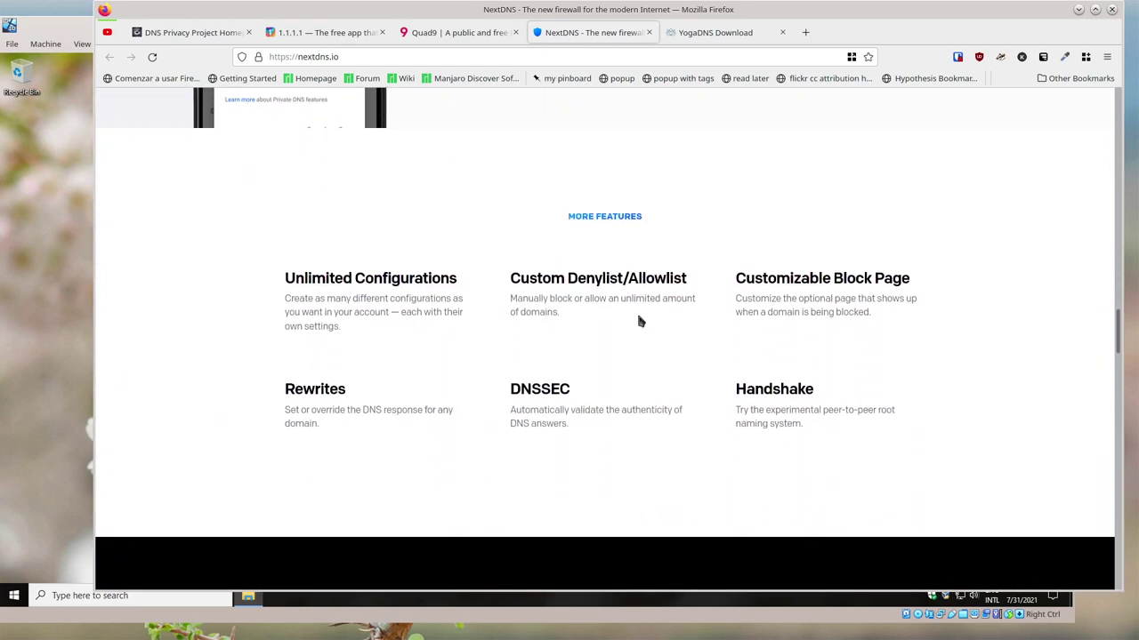
{"action": "scroll", "coordinate": [638, 322], "scroll_direction": "down", "scroll_amount": 8}
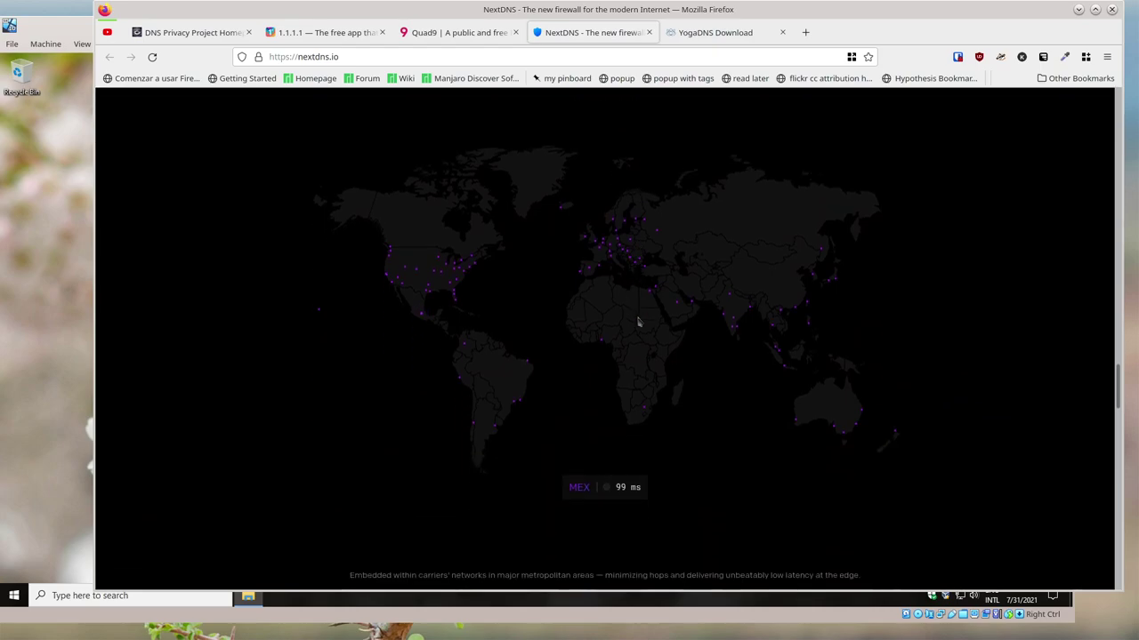
{"action": "scroll", "coordinate": [638, 322], "scroll_direction": "up", "scroll_amount": 20}
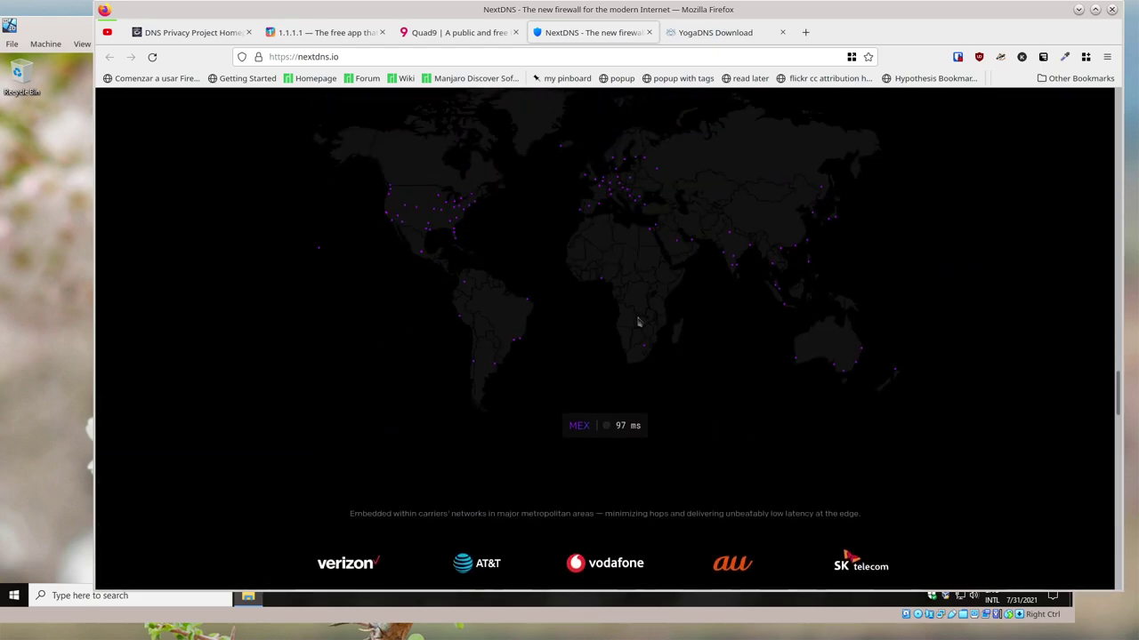
{"action": "scroll", "coordinate": [637, 310], "scroll_direction": "up", "scroll_amount": 8}
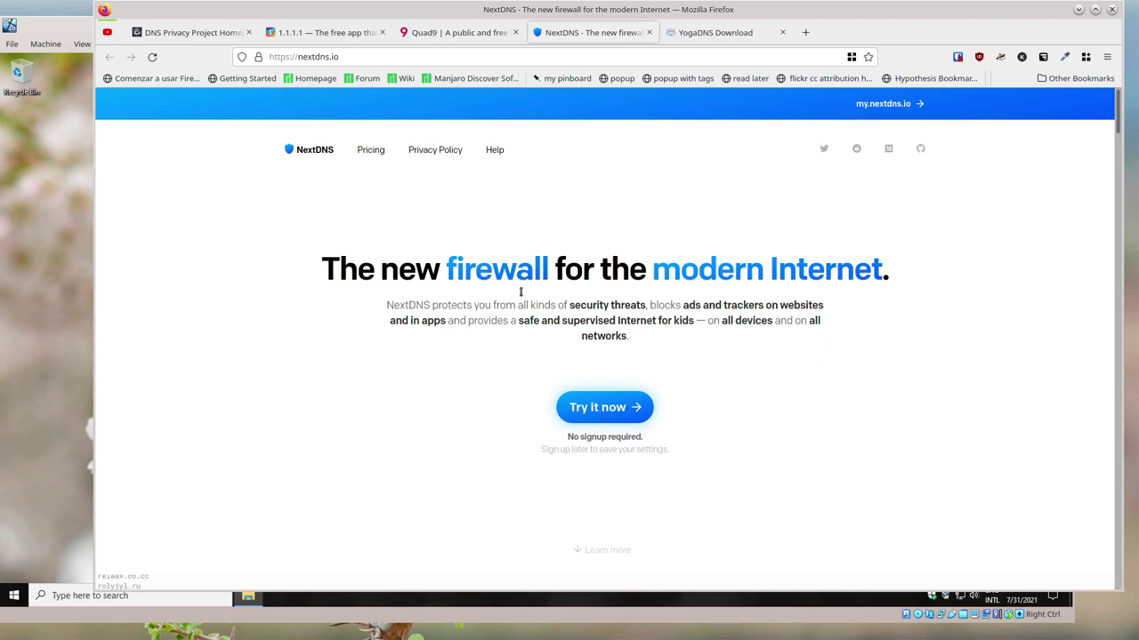
Revisit the 1.1.1.1 and NextDNS homepages and bring up the YogaDNS download page.
{"action": "left_click", "coordinate": [320, 33]}
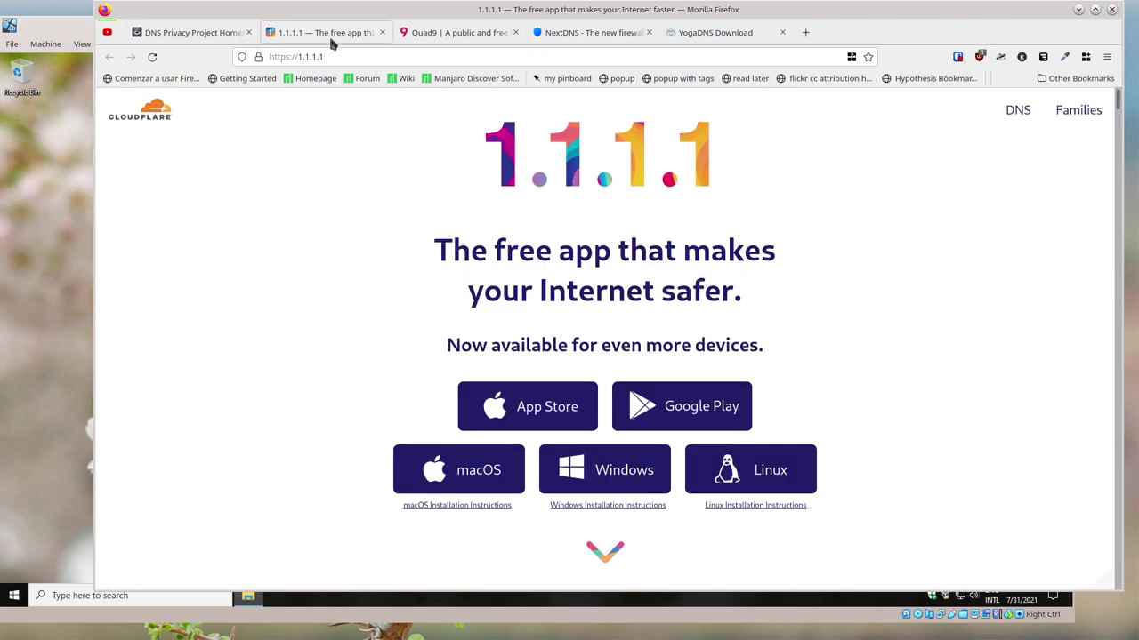
{"action": "left_click", "coordinate": [554, 35]}
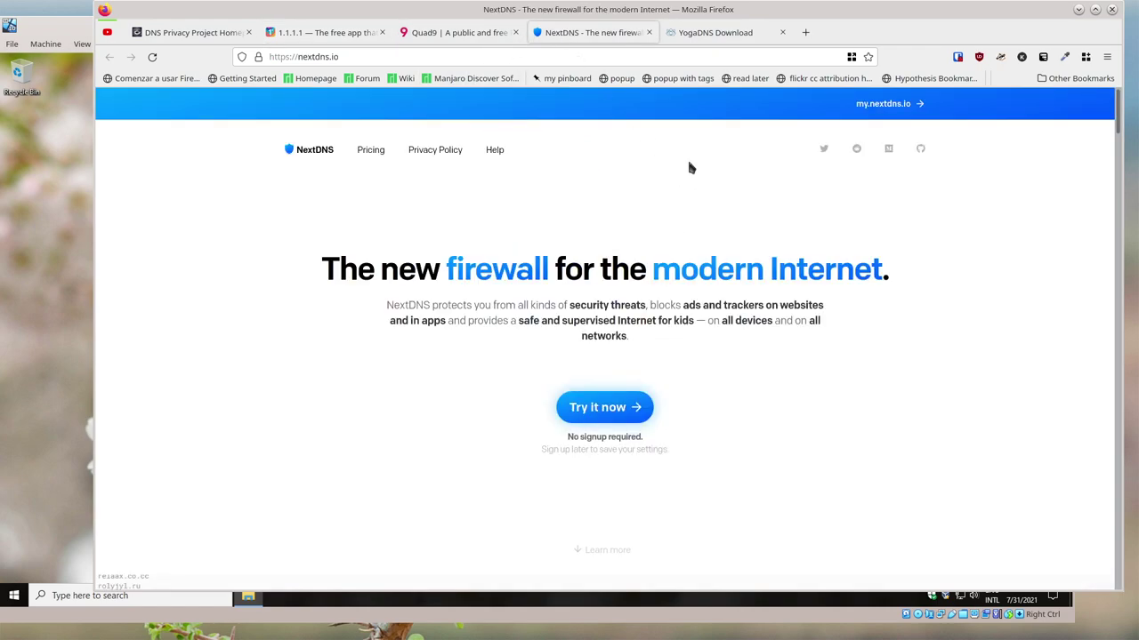
{"action": "left_click", "coordinate": [694, 42]}
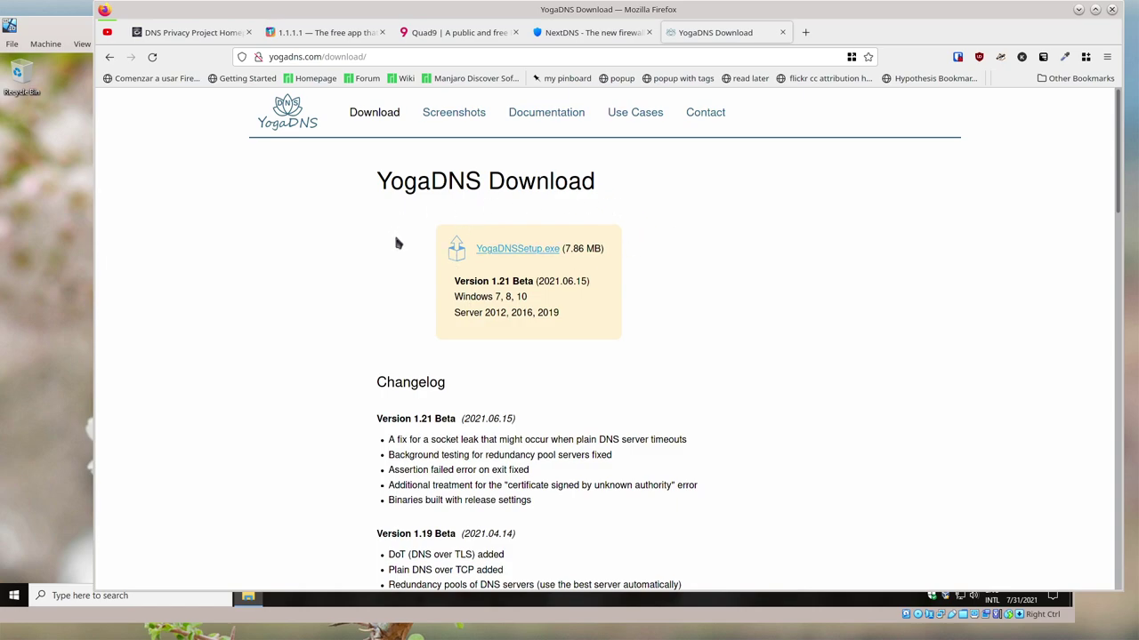
Open the DNS Privacy Clients page on the DNS Privacy Project site and examine its local forwarder, DoH desktop, mobile and browser sections.
{"action": "left_click", "coordinate": [192, 32]}
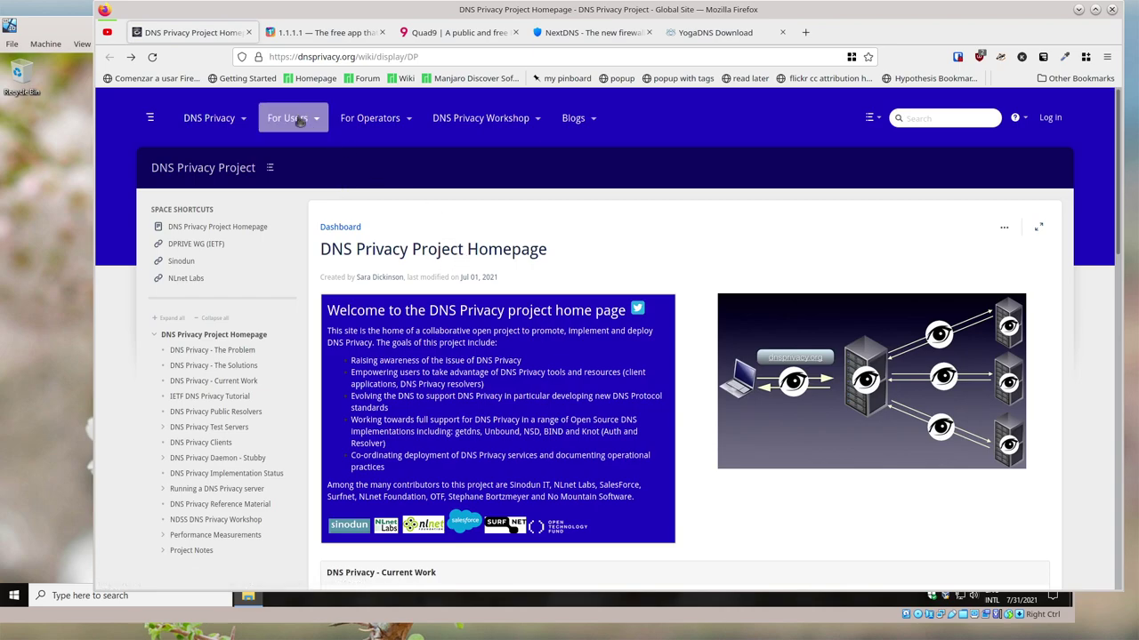
{"action": "mouse_move", "coordinate": [300, 122]}
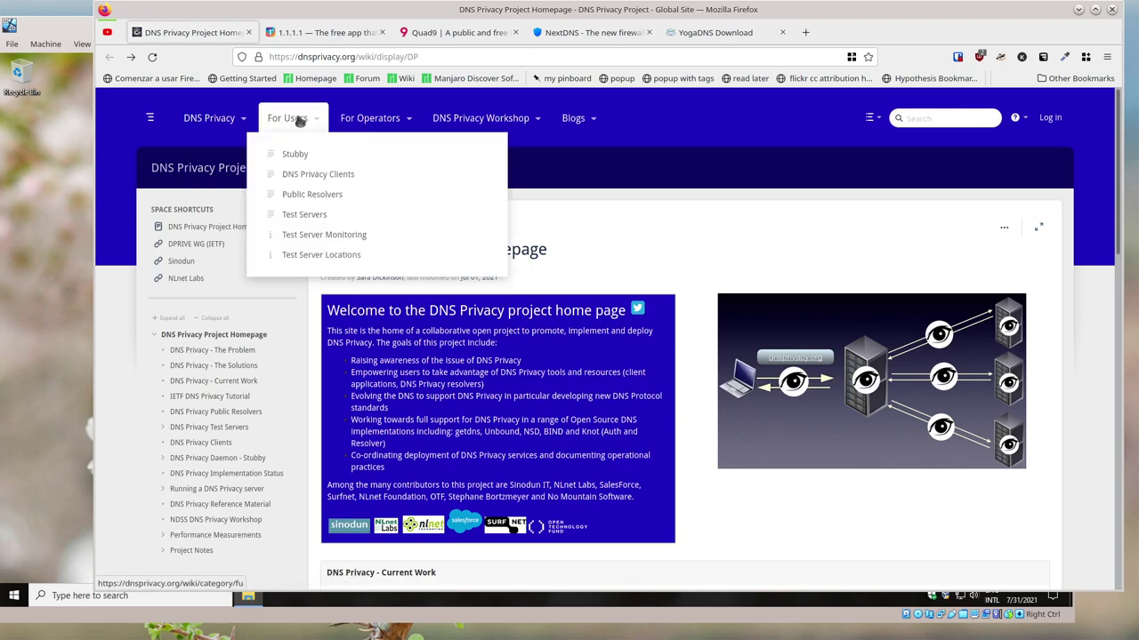
{"action": "left_click", "coordinate": [322, 175]}
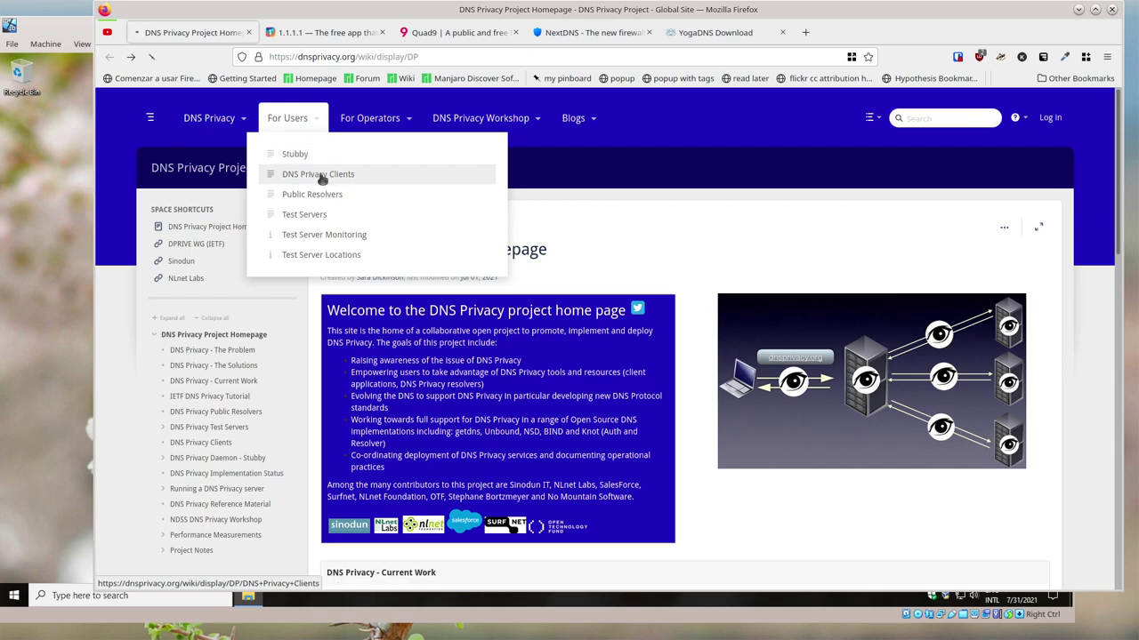
{"action": "scroll", "coordinate": [647, 331], "scroll_direction": "down", "scroll_amount": 5}
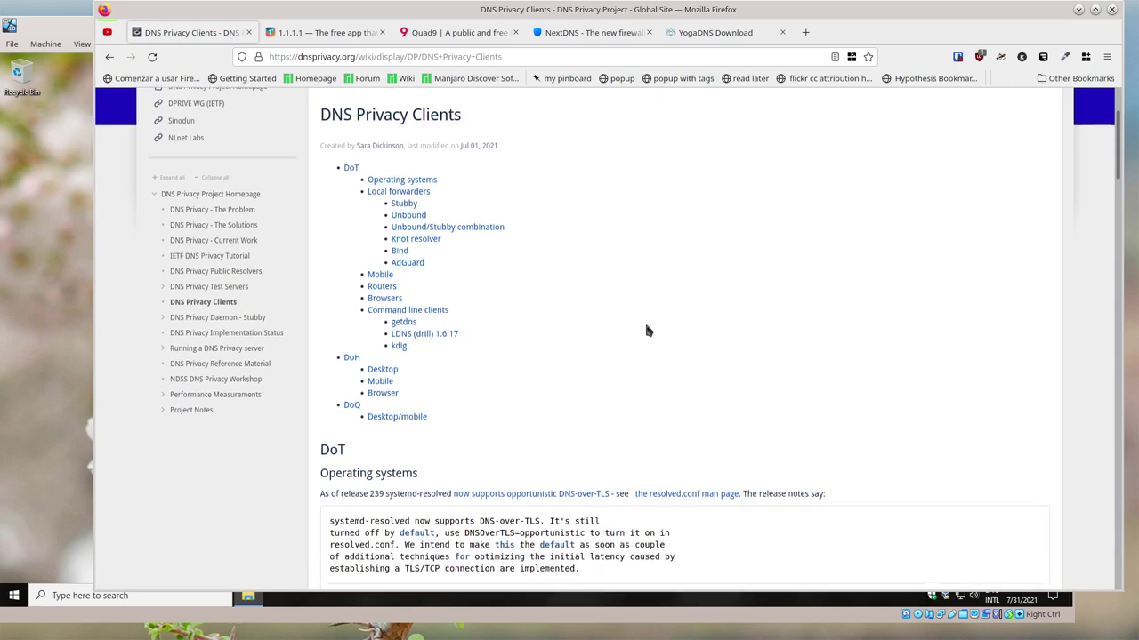
{"action": "scroll", "coordinate": [647, 332], "scroll_direction": "down", "scroll_amount": 1}
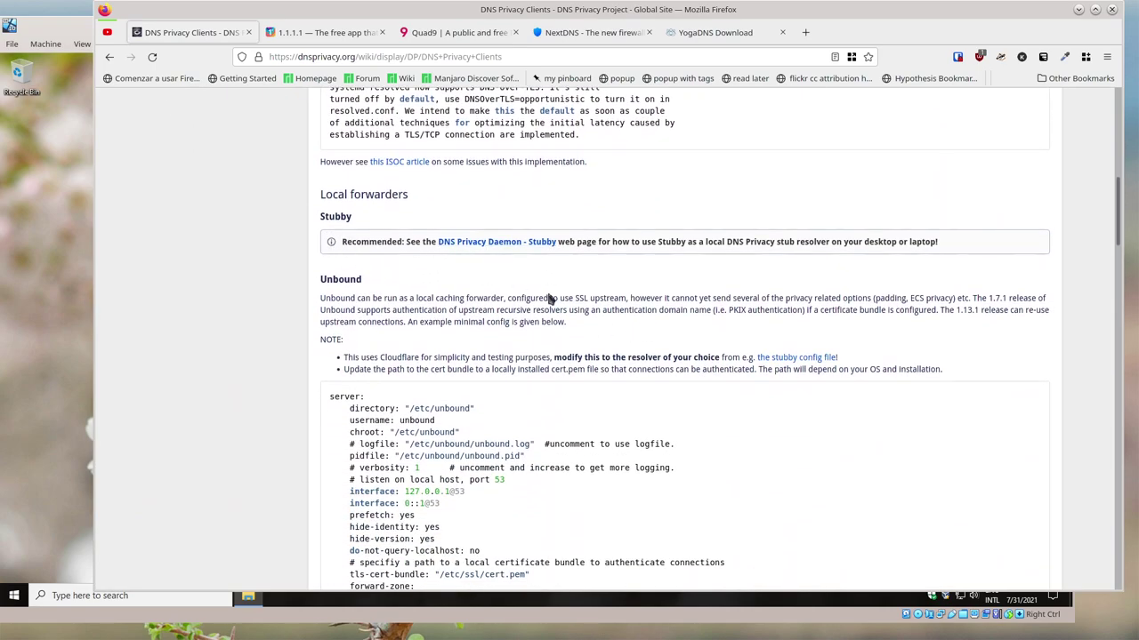
{"action": "scroll", "coordinate": [589, 313], "scroll_direction": "down", "scroll_amount": 1}
{"action": "scroll", "coordinate": [589, 313], "scroll_direction": "up", "scroll_amount": 2}
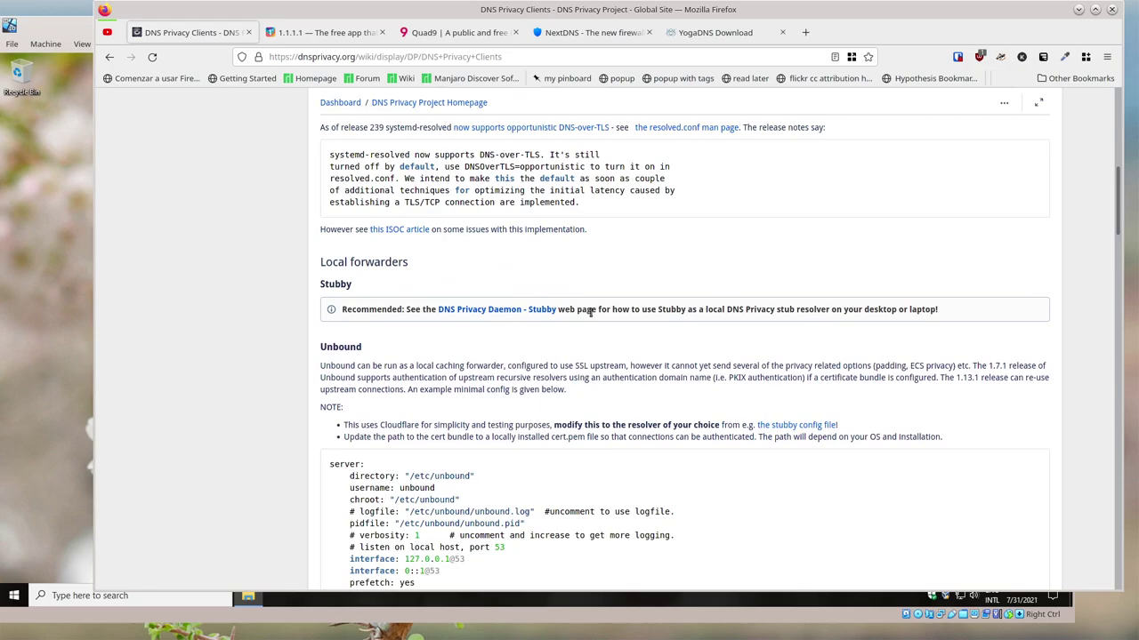
{"action": "scroll", "coordinate": [590, 320], "scroll_direction": "down", "scroll_amount": 15}
{"action": "scroll", "coordinate": [589, 327], "scroll_direction": "down", "scroll_amount": 3}
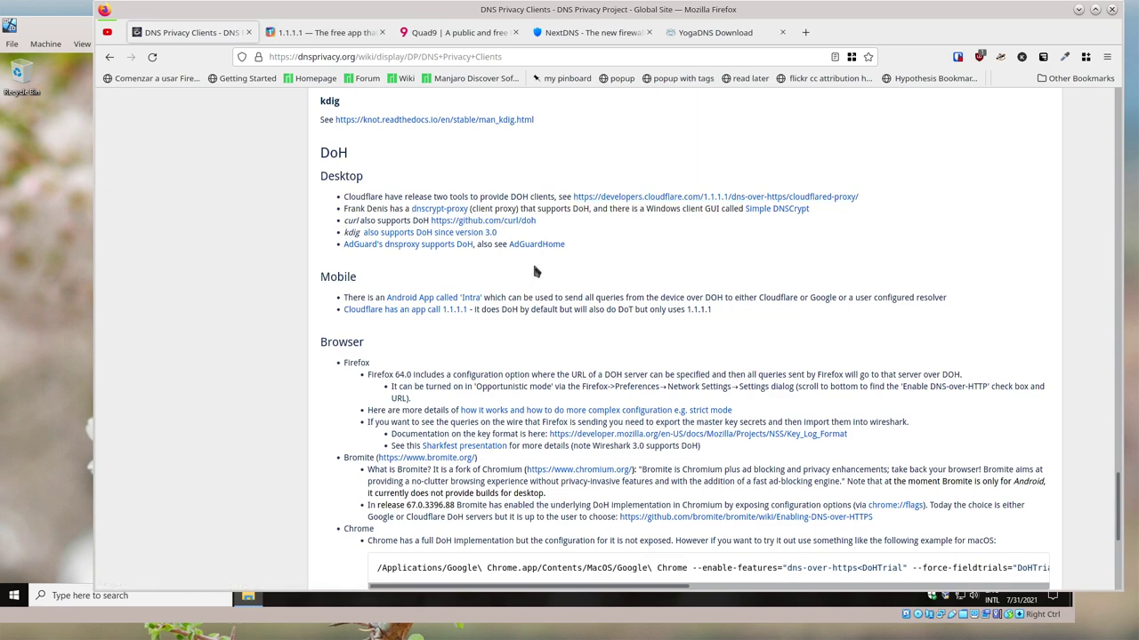
{"action": "scroll", "coordinate": [533, 269], "scroll_direction": "down", "scroll_amount": 2}
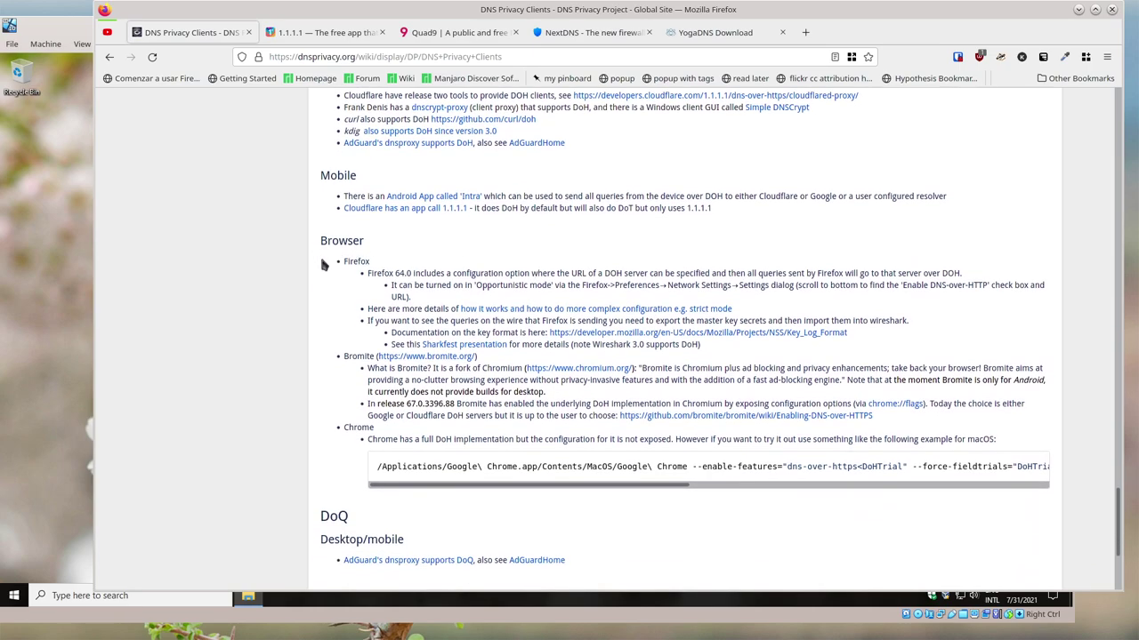
{"action": "scroll", "coordinate": [324, 258], "scroll_direction": "up", "scroll_amount": 10}
Switch to the Win10 virtual machine in VirtualBox, launch YogaDNSSetup from the Downloads folder and proceed to the license agreement.
{"action": "left_click", "coordinate": [327, 33]}
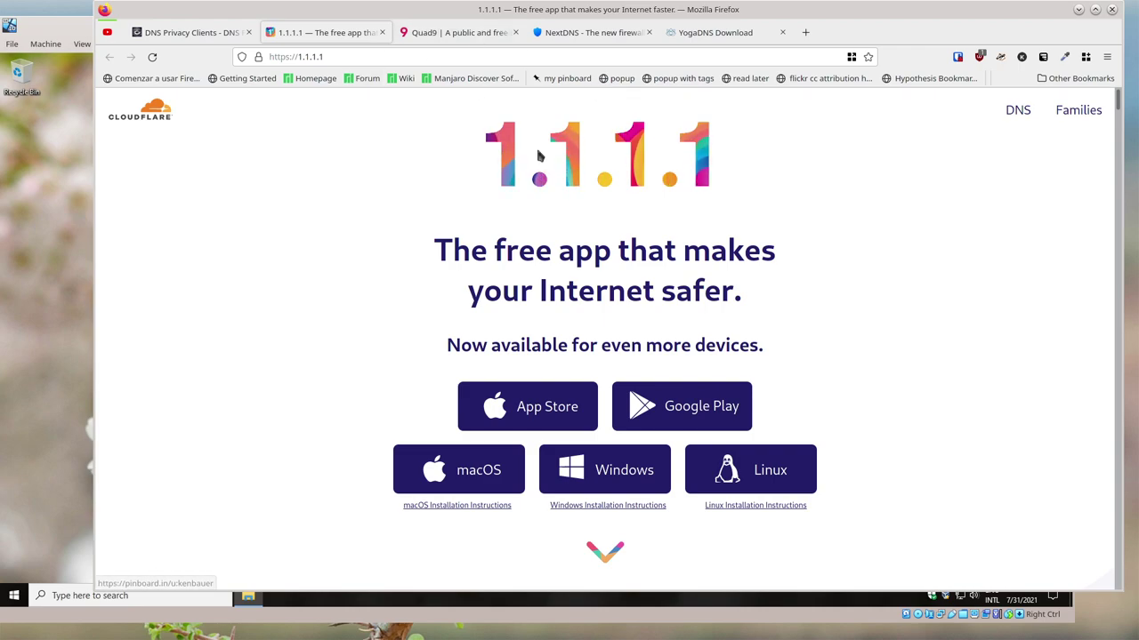
{"action": "left_click", "coordinate": [72, 149]}
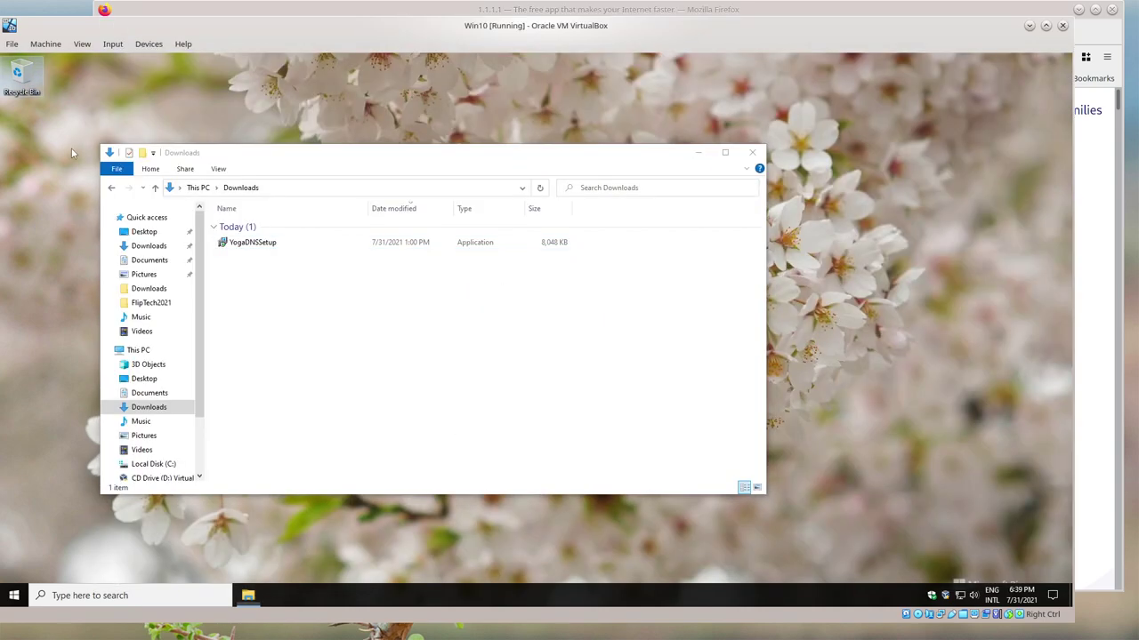
{"action": "double_click", "coordinate": [264, 249]}
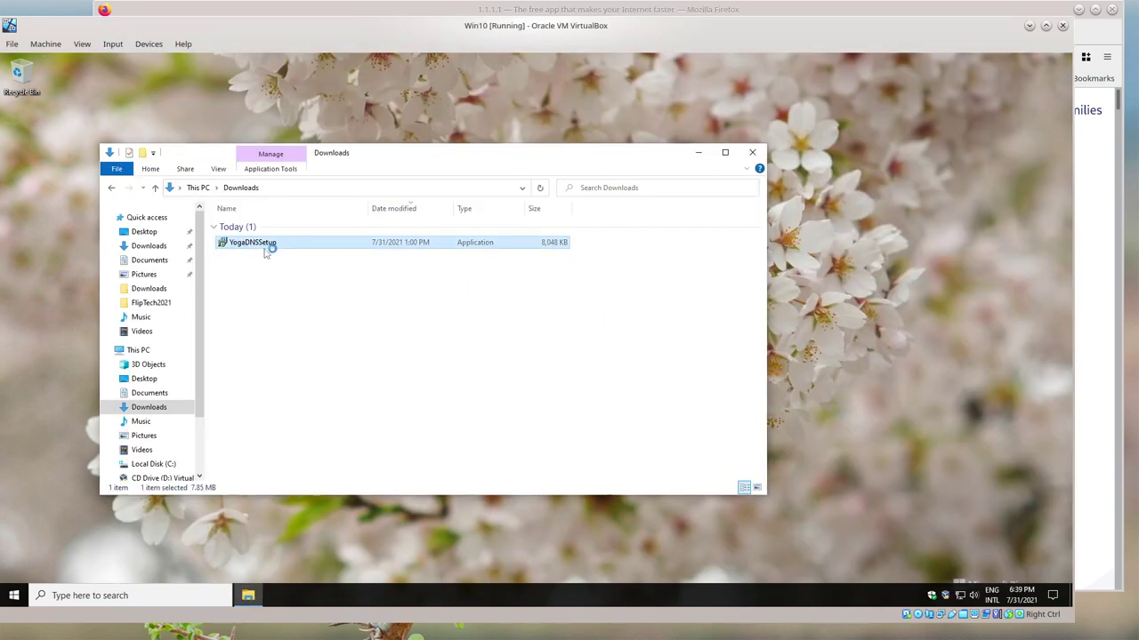
{"action": "left_click", "coordinate": [489, 407]}
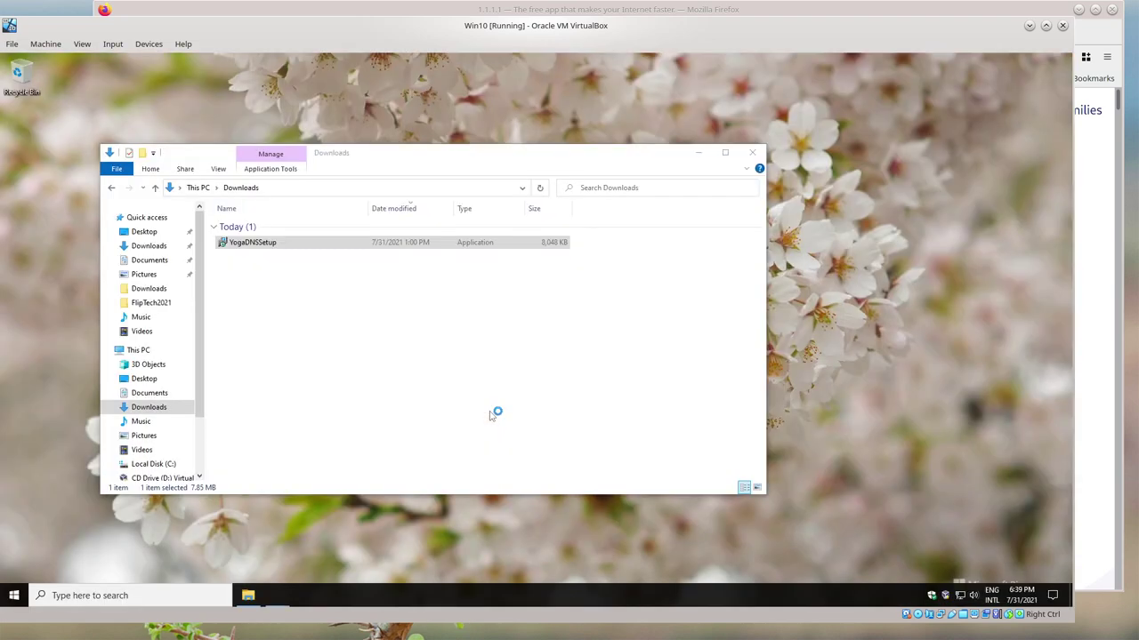
{"action": "left_click", "coordinate": [605, 419]}
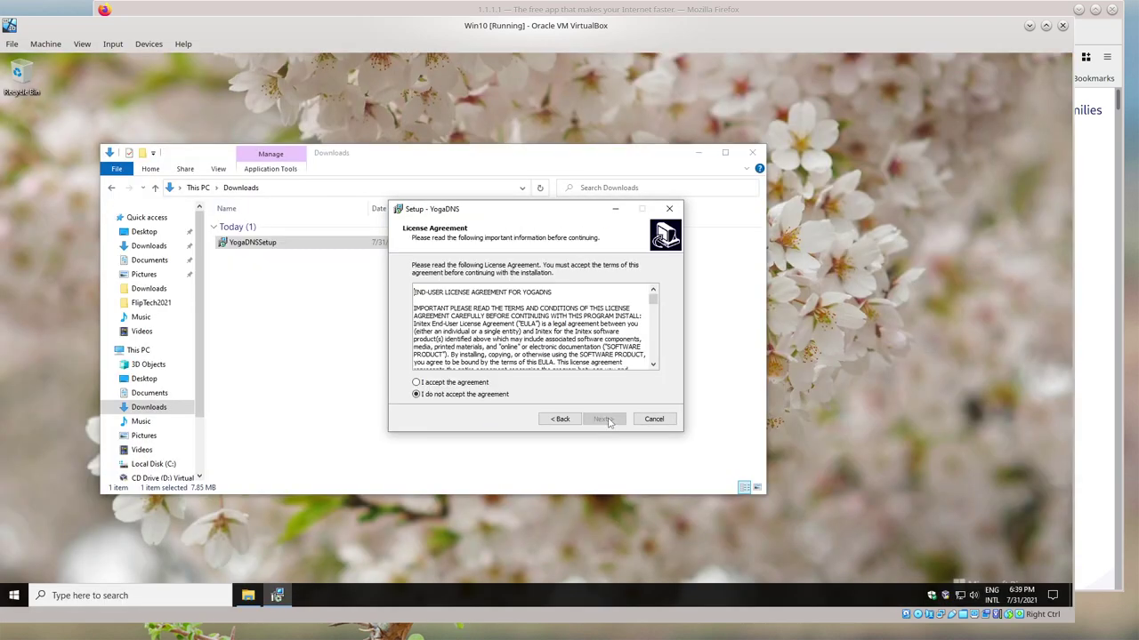
Accept the YogaDNS license agreement and keep the default destination folder C:\Program Files (x86)\YogaDNS.
{"action": "left_click", "coordinate": [463, 383]}
{"action": "left_click", "coordinate": [604, 419]}
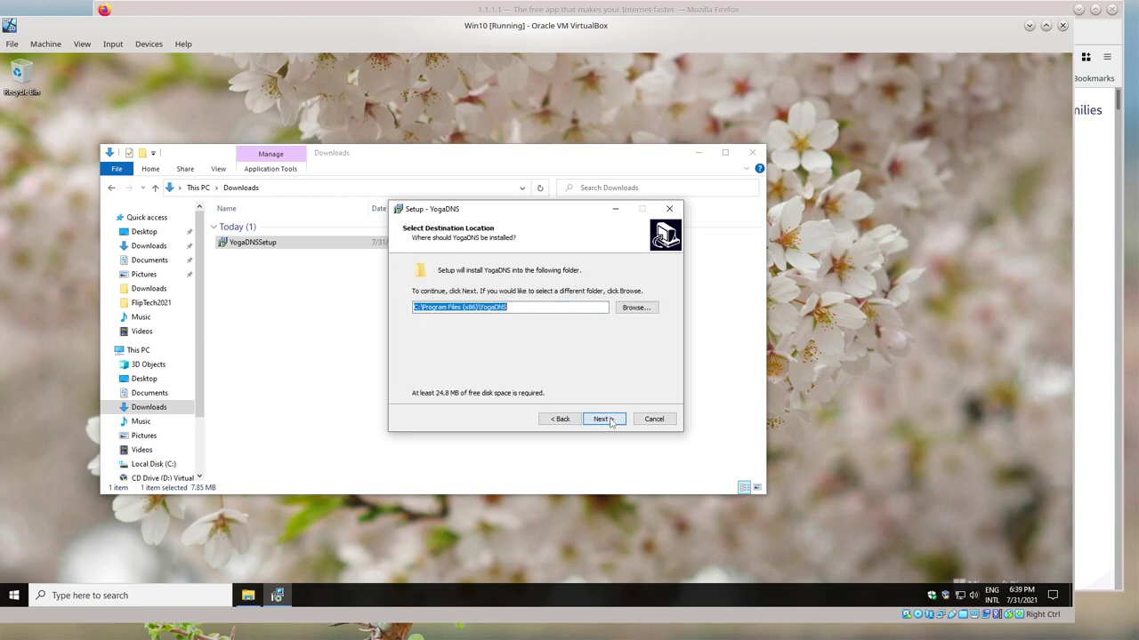
{"action": "left_click", "coordinate": [605, 420]}
{"action": "left_click", "coordinate": [606, 420]}
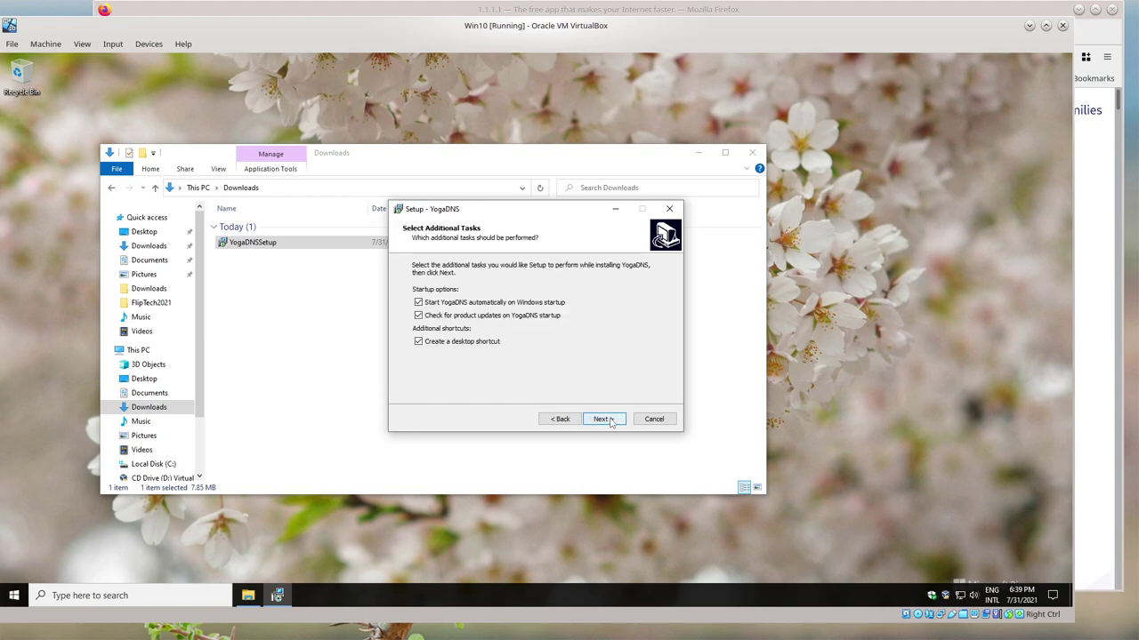
Turn off the desktop shortcut option and start the YogaDNS installation.
{"action": "left_click", "coordinate": [463, 343]}
{"action": "left_click", "coordinate": [604, 418]}
{"action": "left_click", "coordinate": [602, 419]}
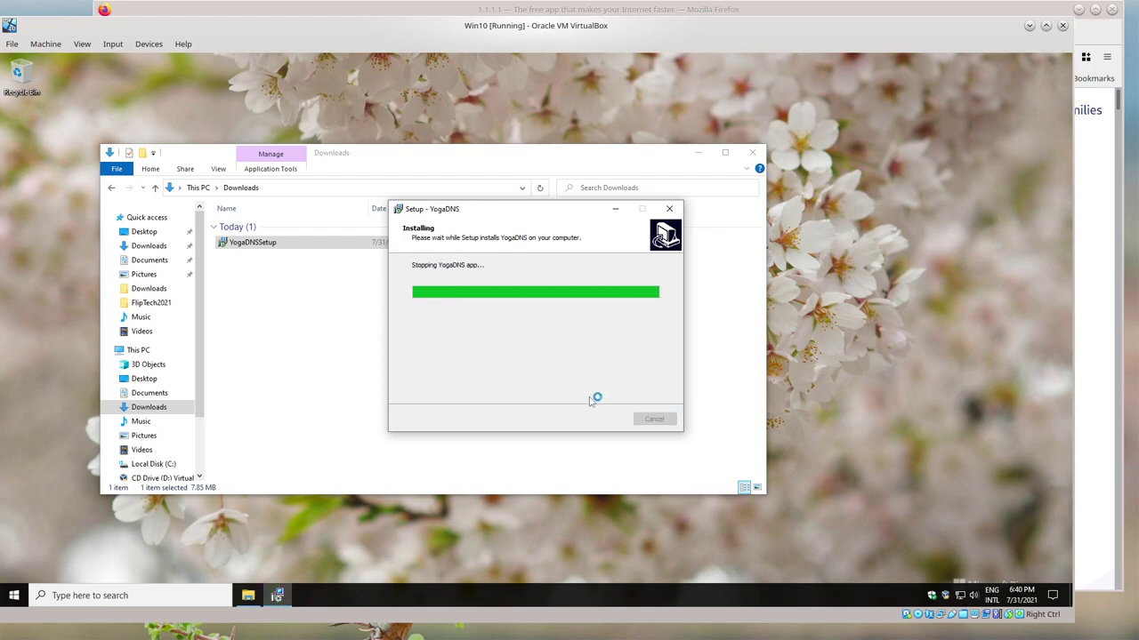
Close the Downloads folder window and finish the YogaDNS setup with the option to launch YogaDNS kept on.
{"action": "left_click", "coordinate": [752, 152]}
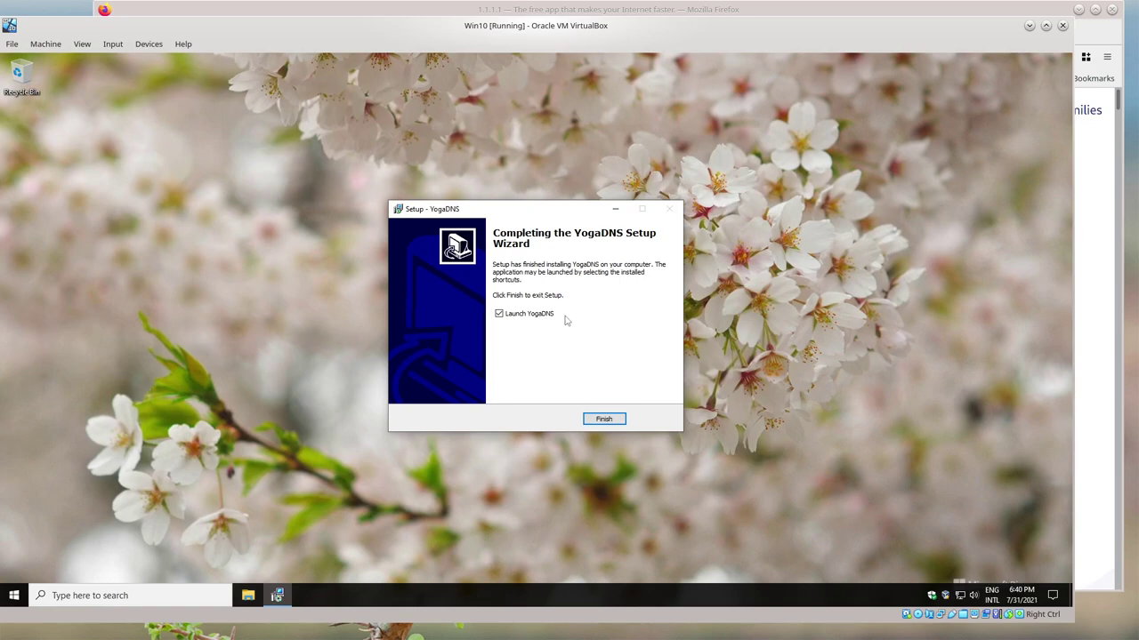
{"action": "left_click", "coordinate": [606, 422]}
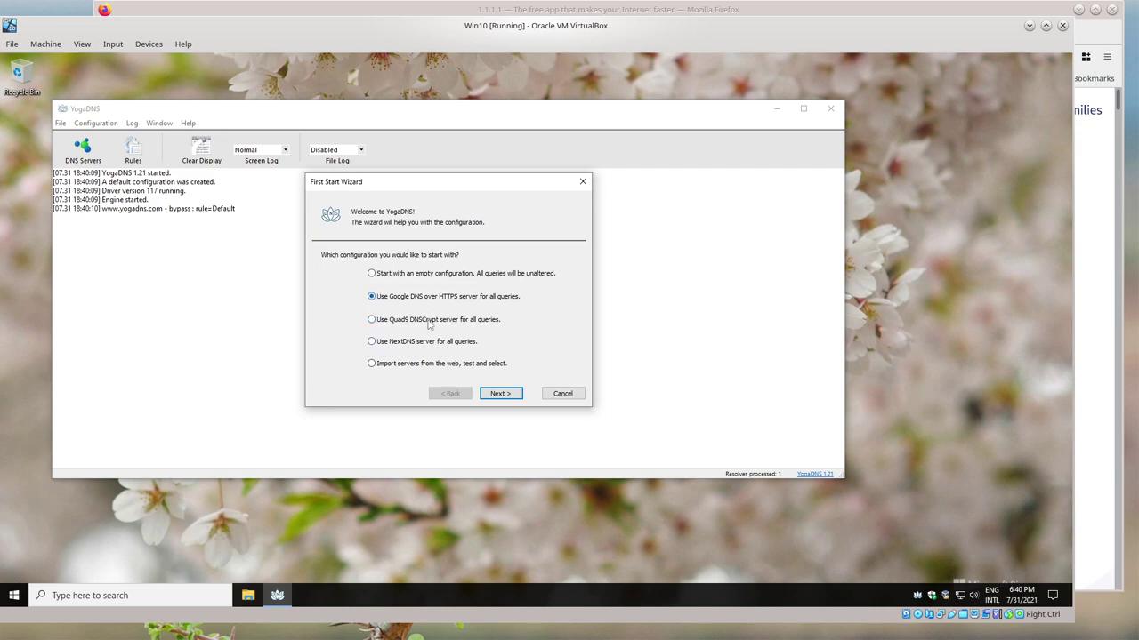
Try to configure the Quad9 DNSCrypt server for all queries in the First Start Wizard, and return to the configuration choices.
{"action": "left_click", "coordinate": [431, 323]}
{"action": "left_click", "coordinate": [506, 397]}
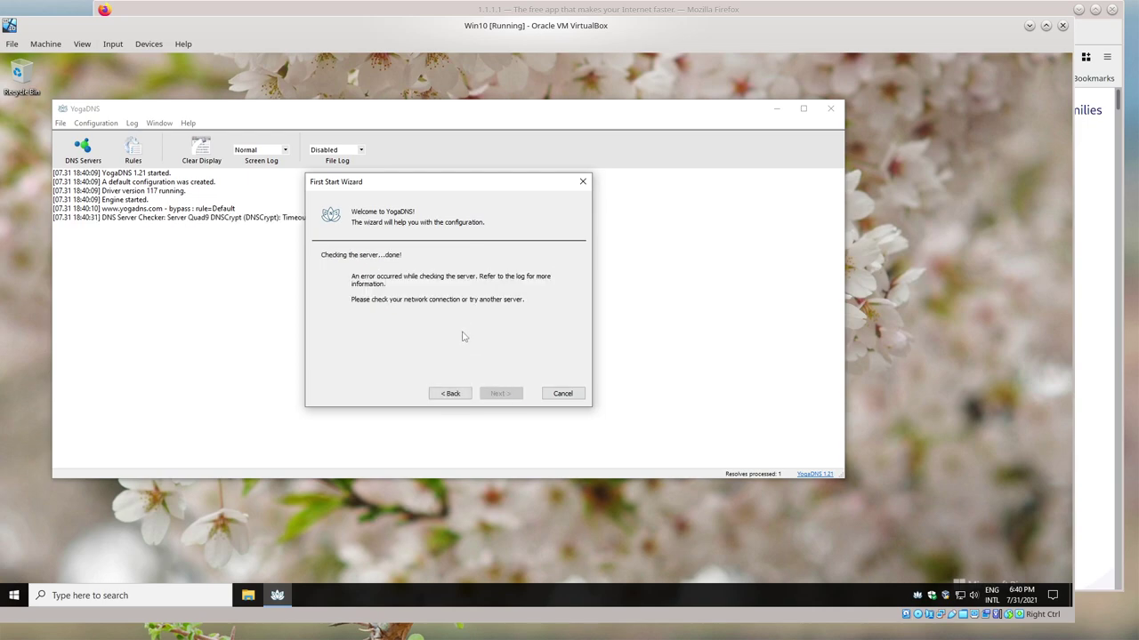
{"action": "left_click", "coordinate": [455, 393]}
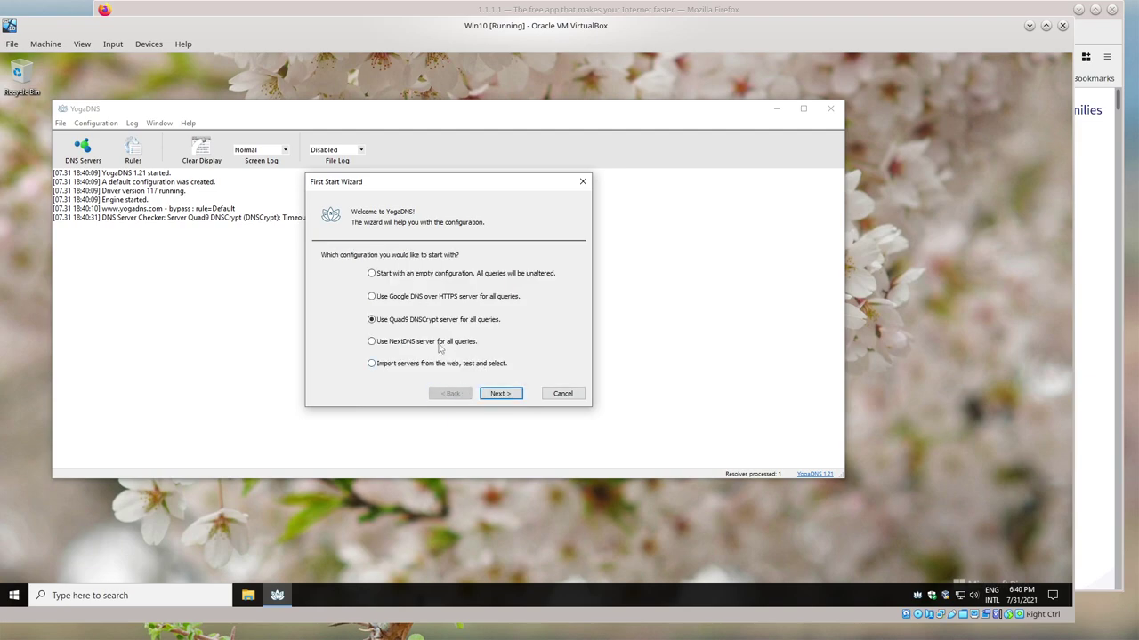
Choose the Google DNS over HTTPS server for all queries, run the server check and complete the First Start Wizard.
{"action": "left_click", "coordinate": [436, 305]}
{"action": "left_click", "coordinate": [502, 393]}
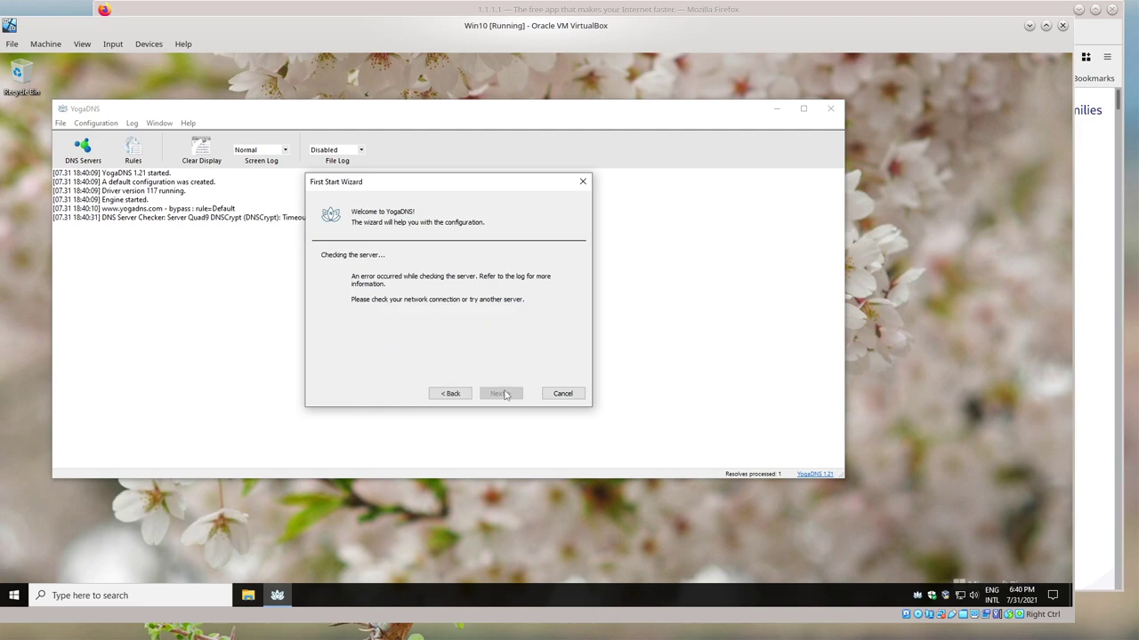
{"action": "left_click", "coordinate": [504, 396]}
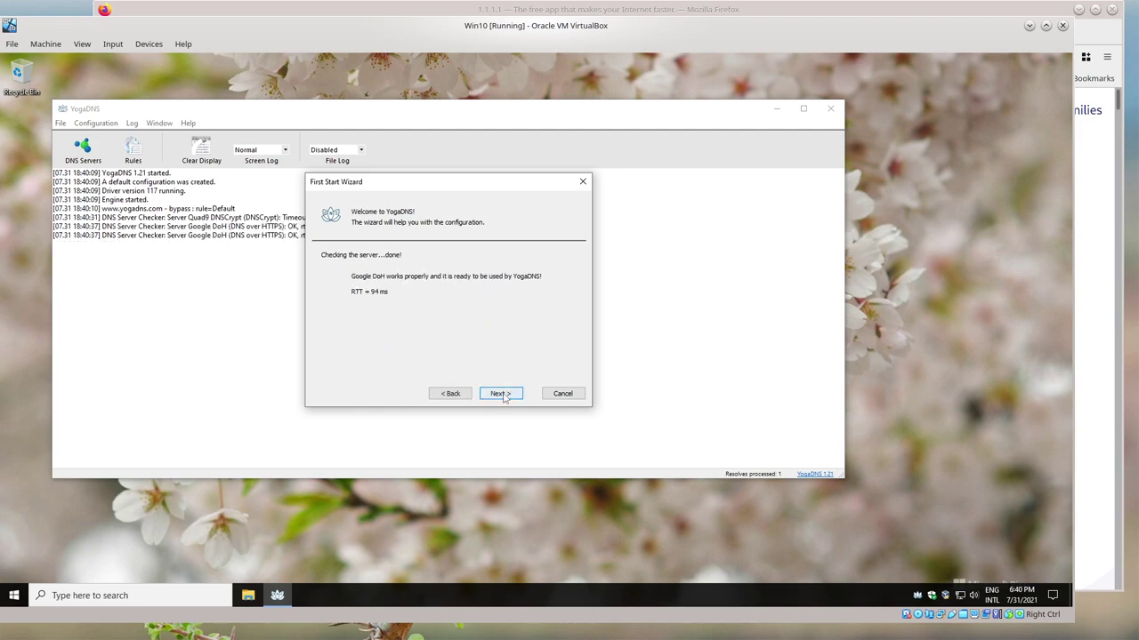
{"action": "left_click", "coordinate": [512, 322]}
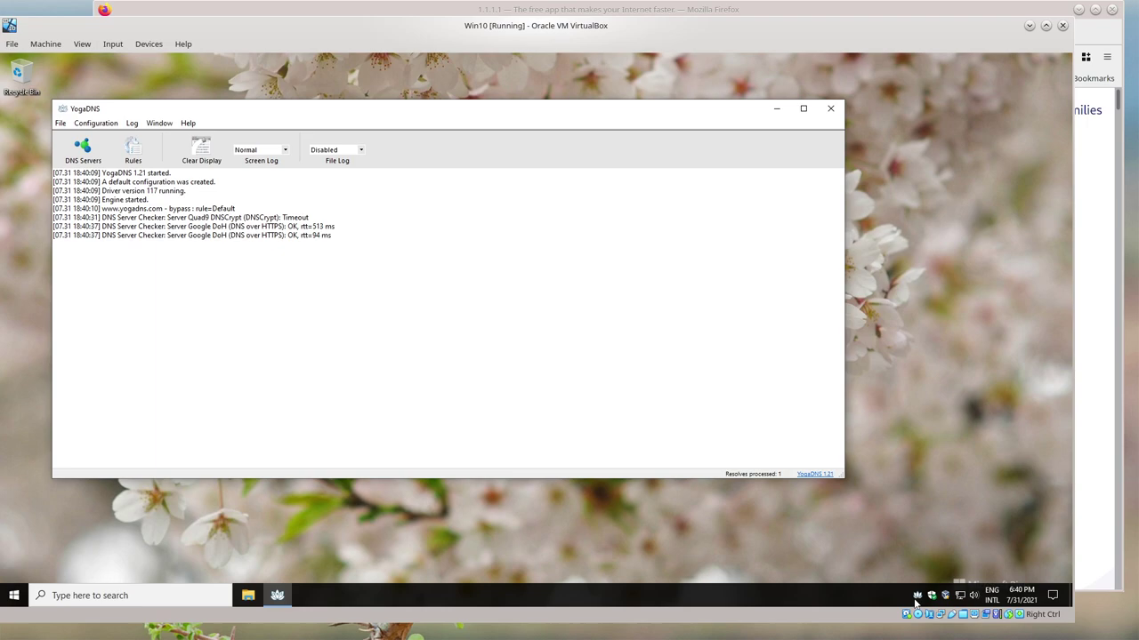
Close the YogaDNS window so it keeps running in the background, restore it from its notification area icon and close it again.
{"action": "left_click", "coordinate": [916, 603]}
{"action": "left_click", "coordinate": [826, 113]}
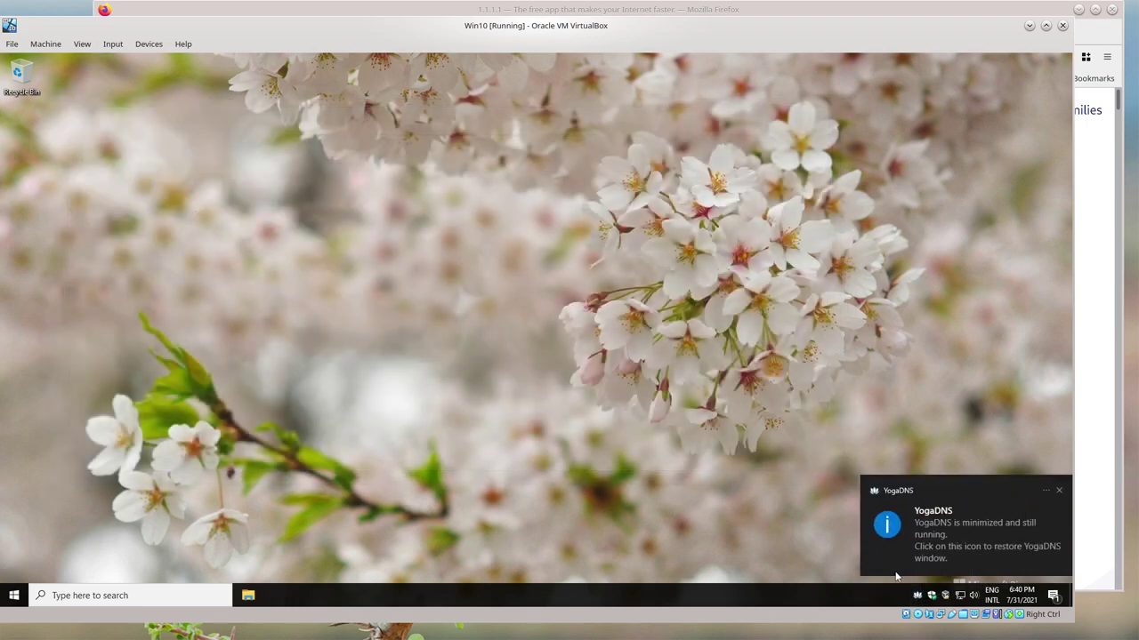
{"action": "left_click", "coordinate": [1046, 491]}
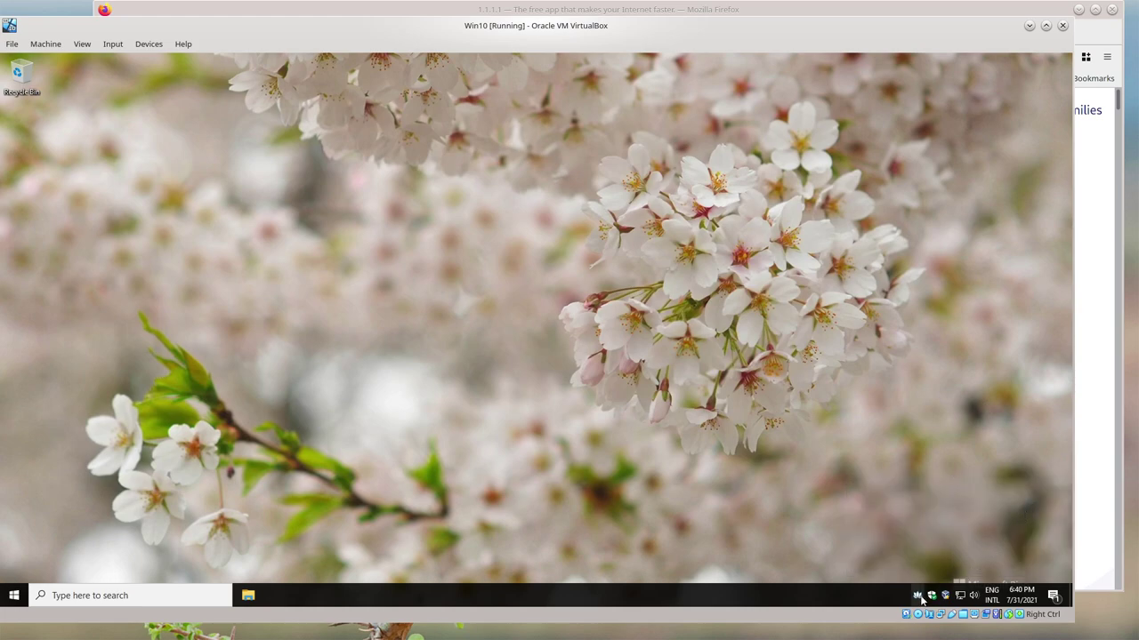
{"action": "left_click", "coordinate": [917, 595]}
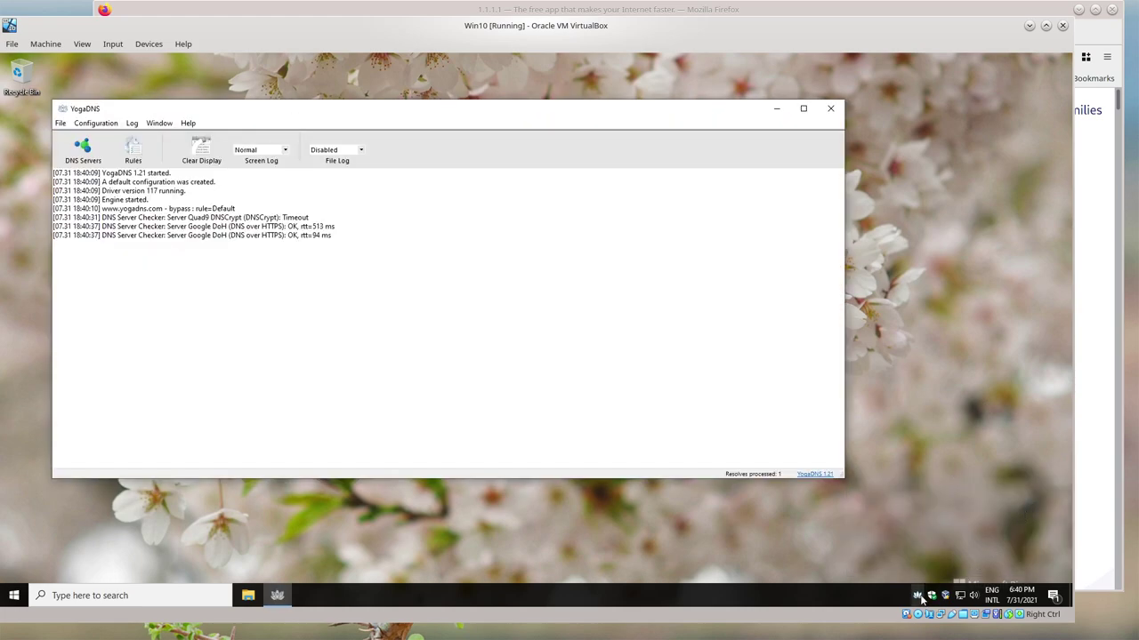
{"action": "left_click", "coordinate": [830, 108]}
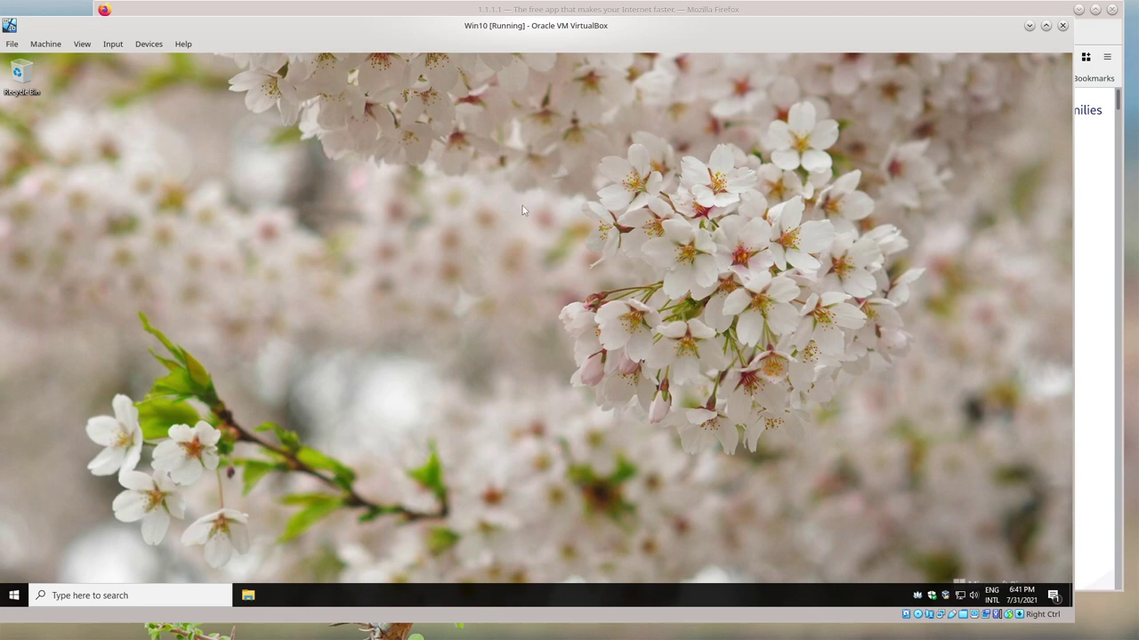
Switch to Firefox and review the DNS Privacy Clients contents list and the DNS Privacy Project Homepage.
{"action": "key", "text": "alt+Tab"}
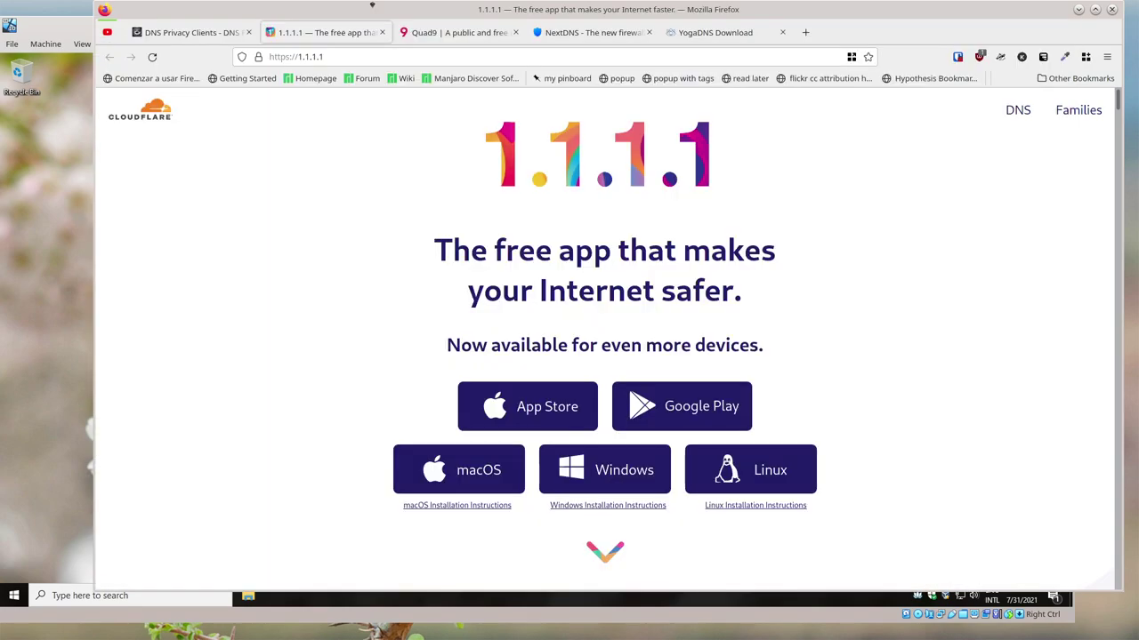
{"action": "left_click", "coordinate": [190, 35]}
{"action": "scroll", "coordinate": [615, 372], "scroll_direction": "up", "scroll_amount": 10}
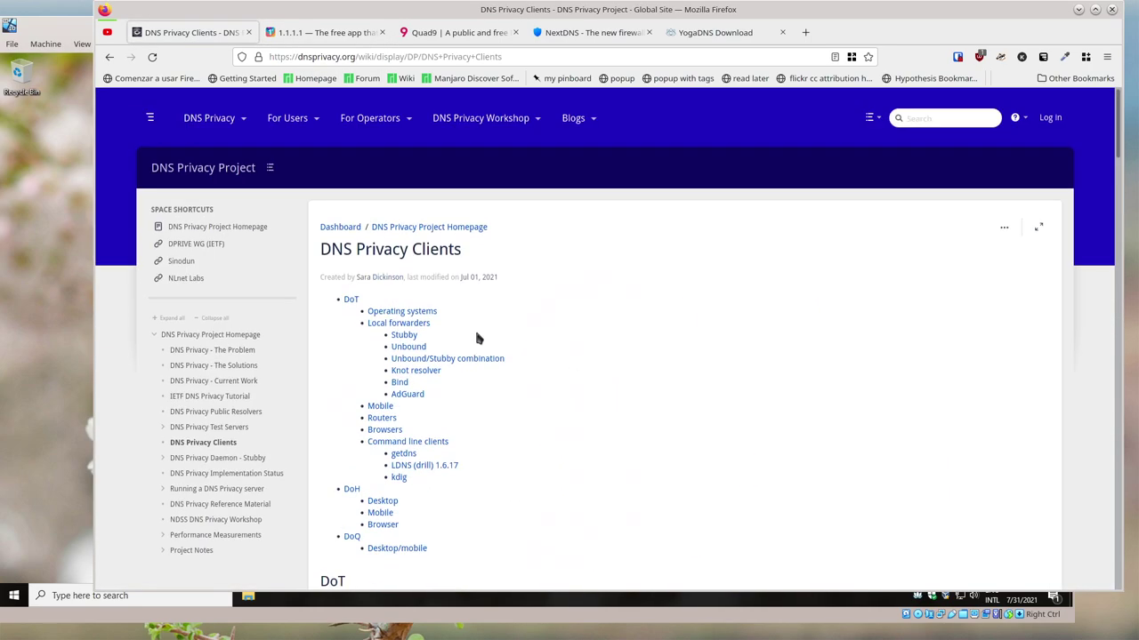
{"action": "left_click", "coordinate": [109, 57]}
{"action": "scroll", "coordinate": [647, 385], "scroll_direction": "down", "scroll_amount": 2}
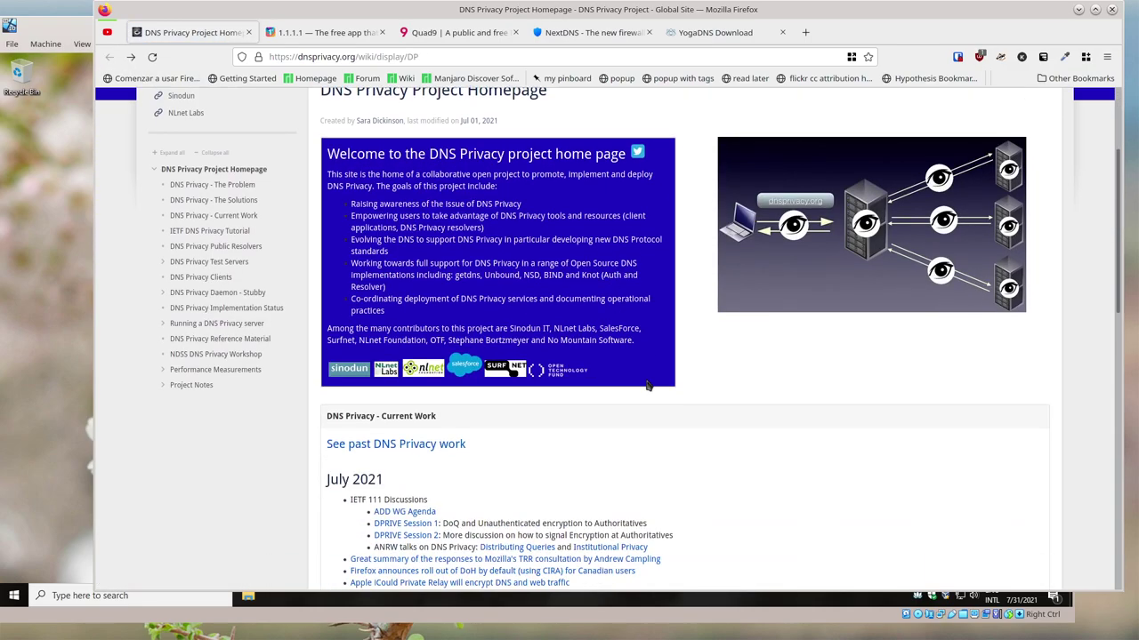
{"action": "scroll", "coordinate": [647, 385], "scroll_direction": "up", "scroll_amount": 2}
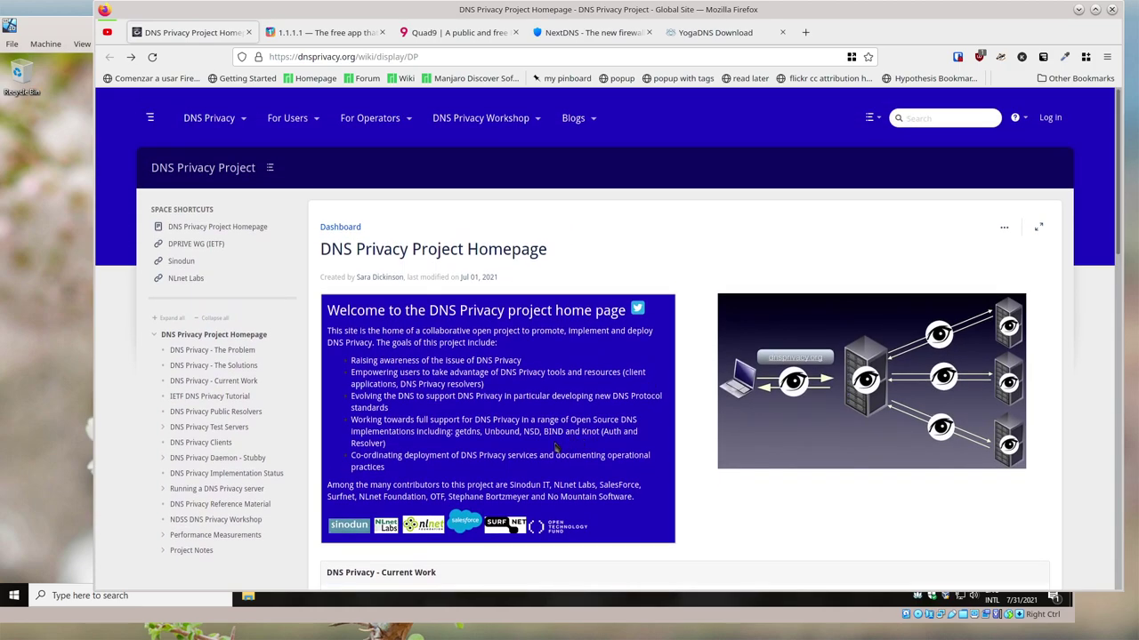
Switch to the YouTube Studio page, look through the Subscribers list for the last 90 days, close it and view the channel dashboard.
{"action": "left_click", "coordinate": [107, 32]}
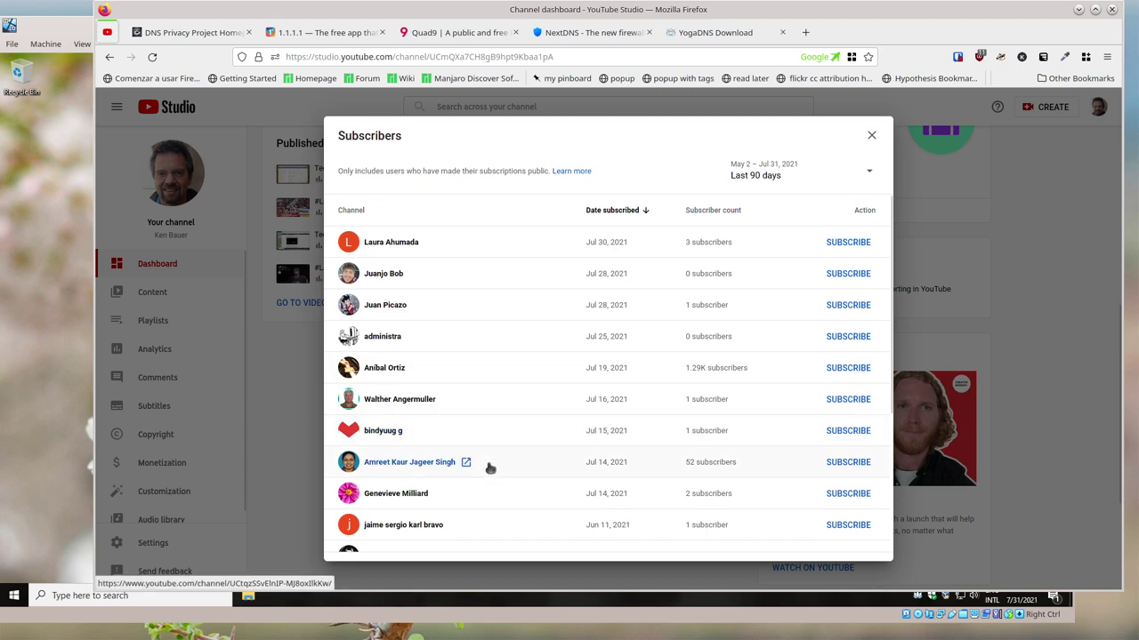
{"action": "scroll", "coordinate": [511, 501], "scroll_direction": "down", "scroll_amount": 1}
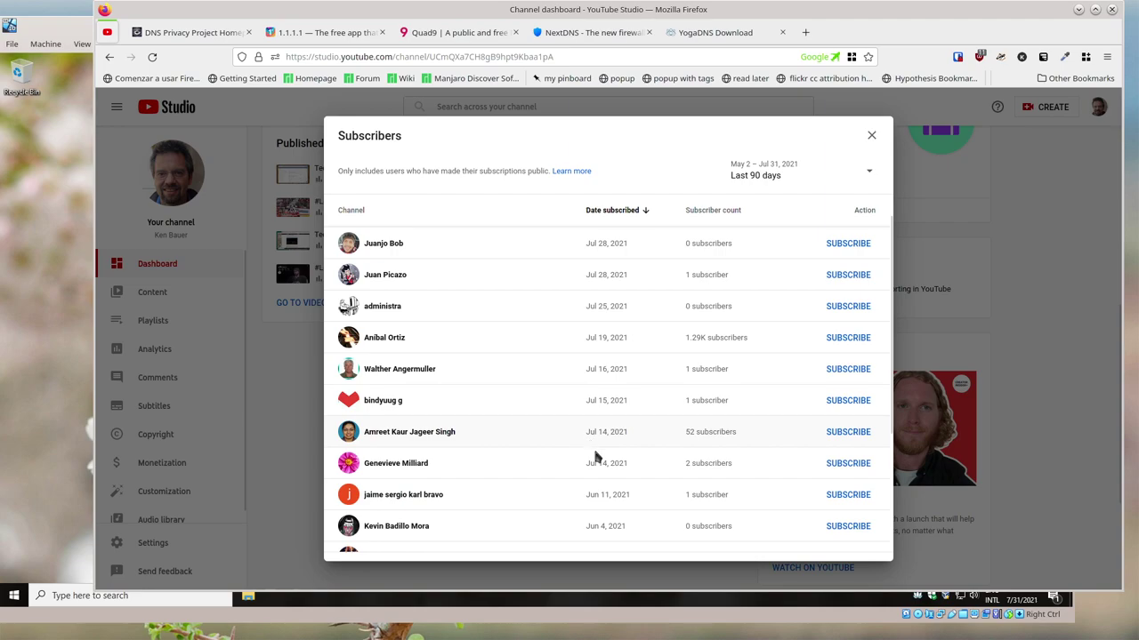
{"action": "scroll", "coordinate": [667, 500], "scroll_direction": "up", "scroll_amount": 1}
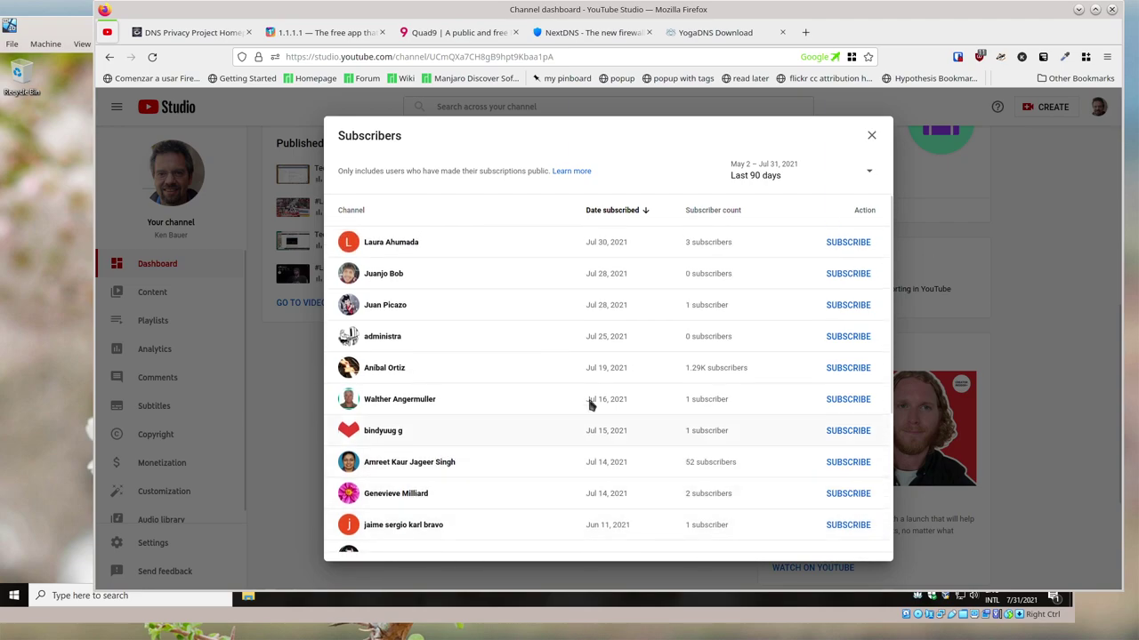
{"action": "left_click", "coordinate": [871, 135]}
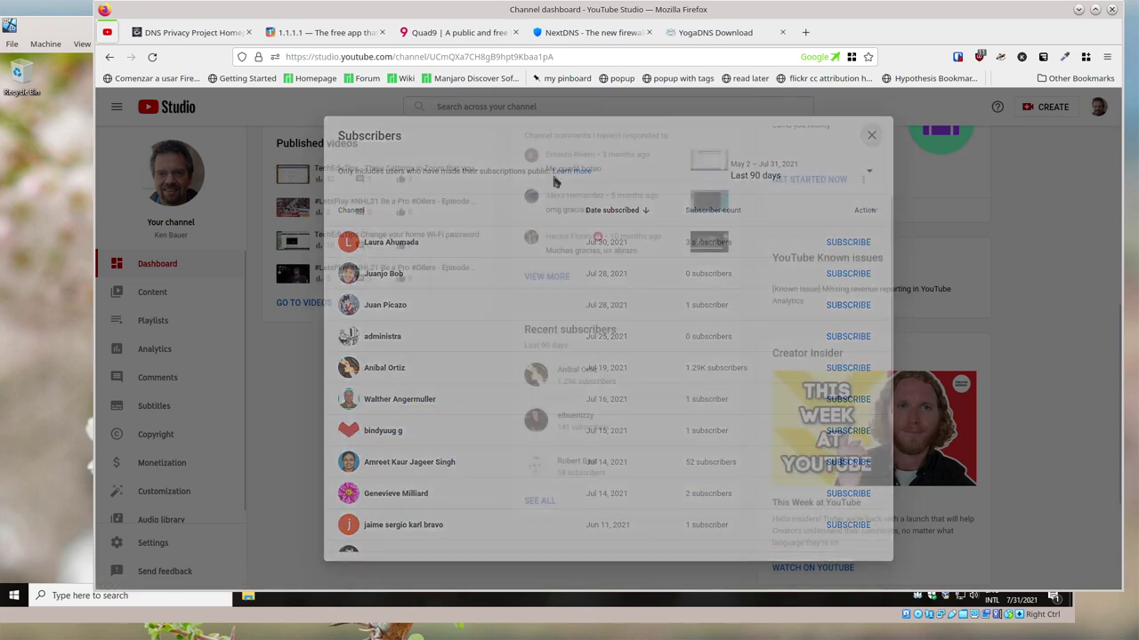
{"action": "scroll", "coordinate": [442, 409], "scroll_direction": "up", "scroll_amount": 5}
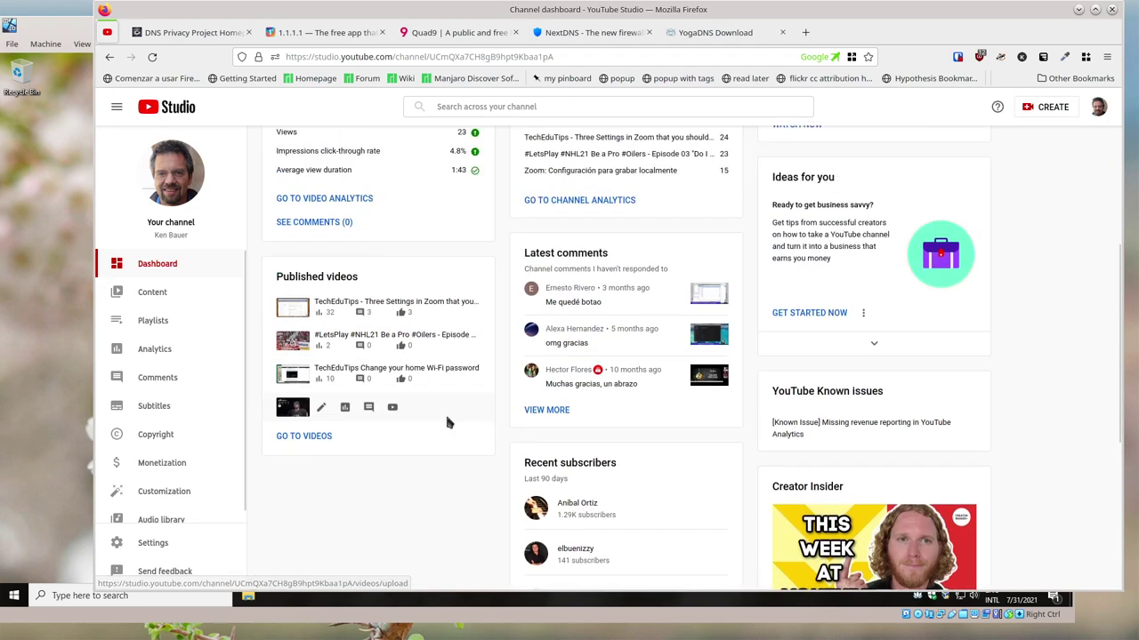